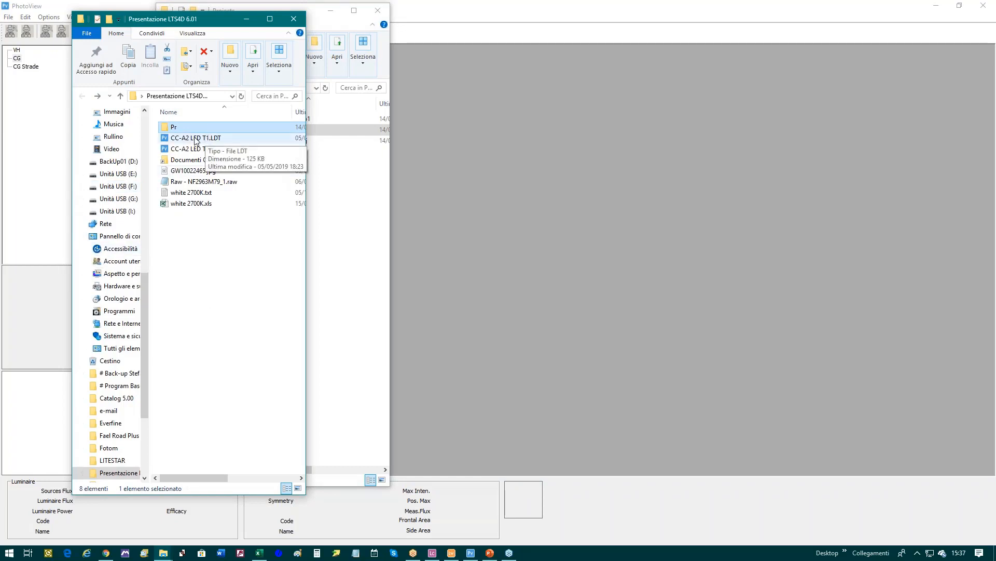
Step: Load the CC-A2 LED T1.LDT photometric file from the presentation folder and add GW10022465.jpg as the luminaire's picture
drag(195, 138, 693, 331)
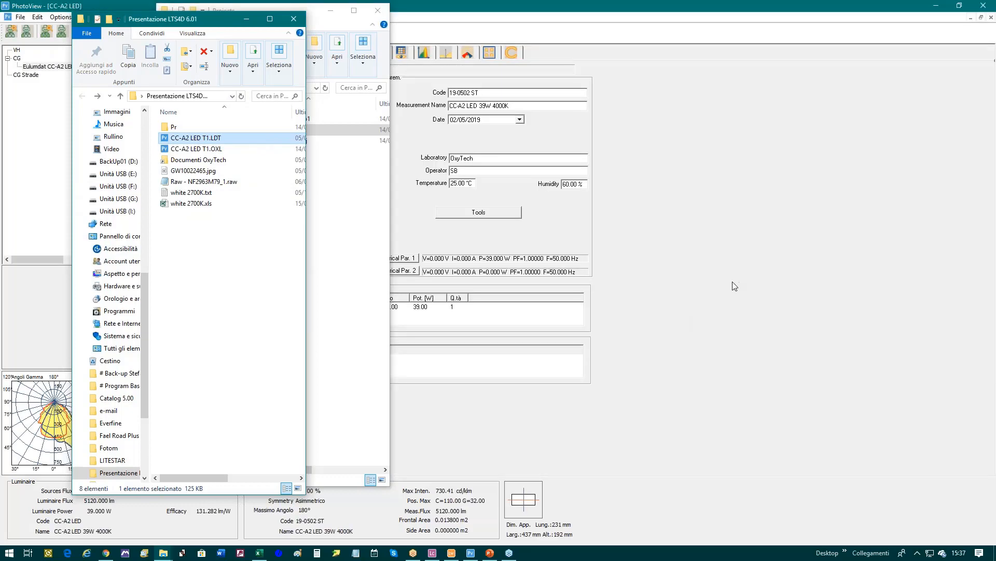
click(331, 11)
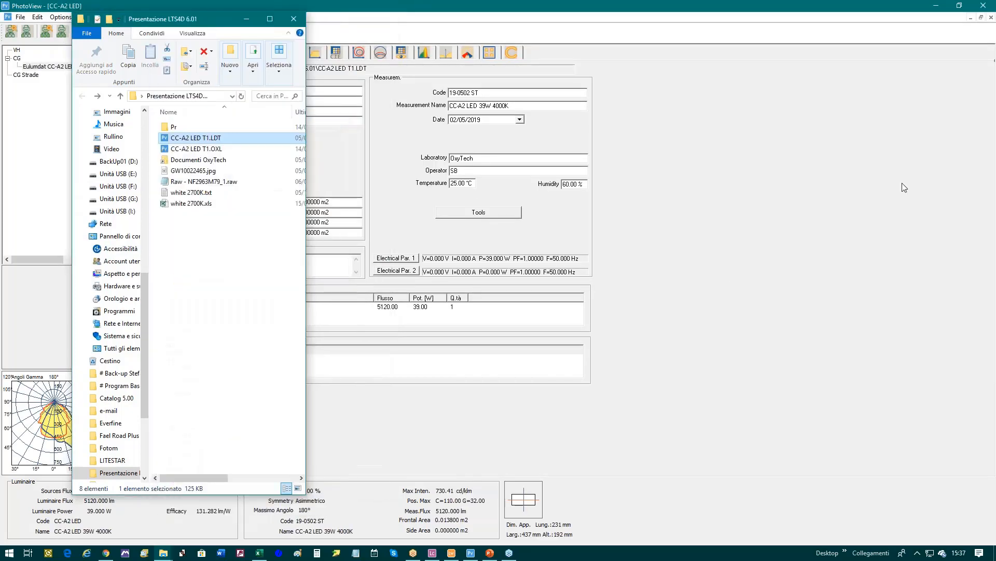
drag(213, 23, 798, 44)
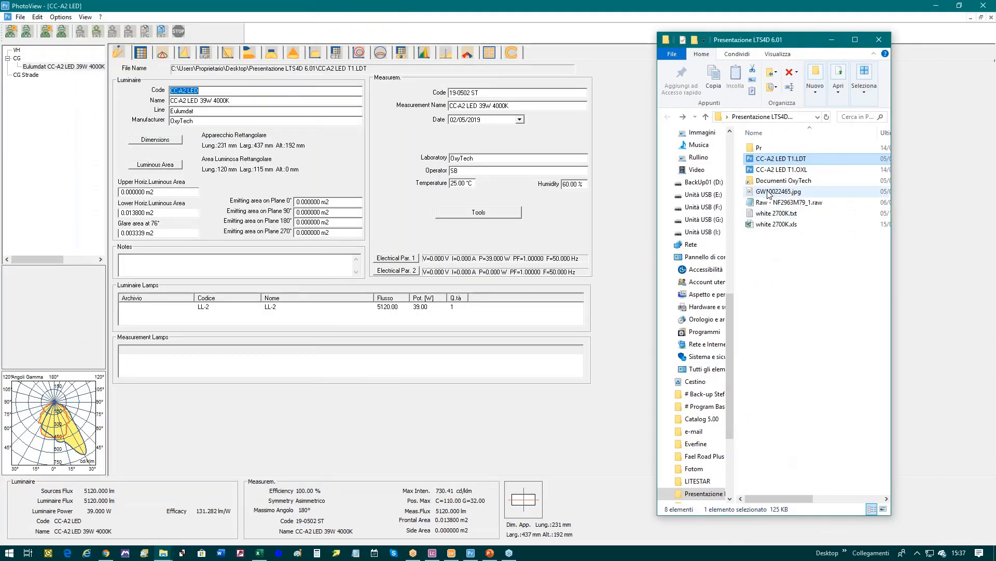
drag(769, 193, 61, 326)
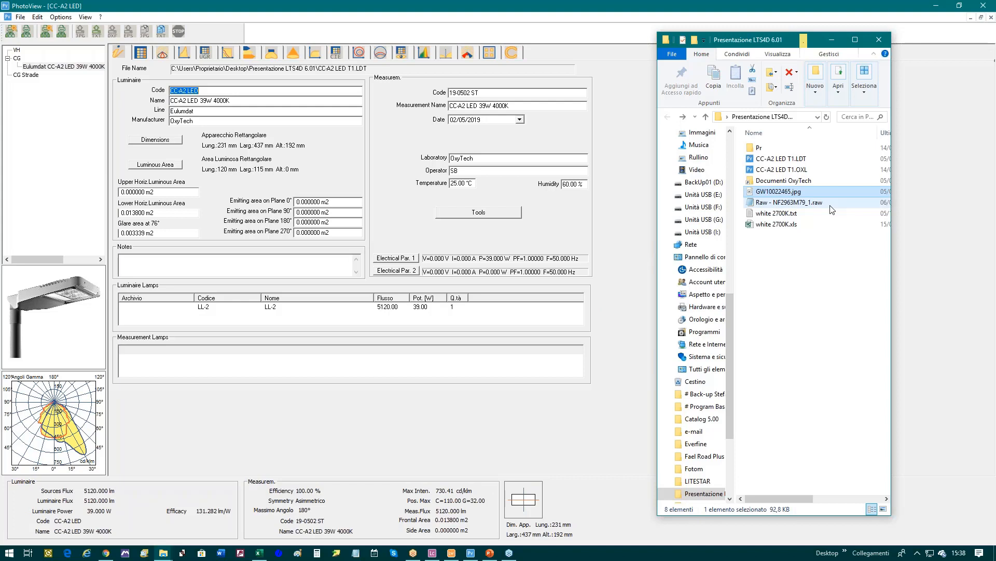
drag(771, 203, 440, 252)
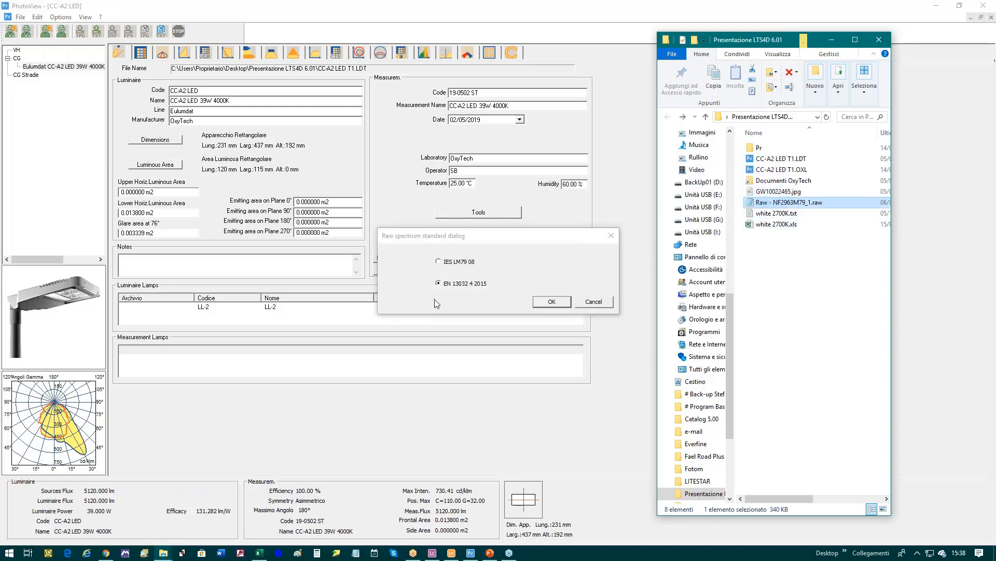
drag(493, 238, 399, 225)
click(458, 288)
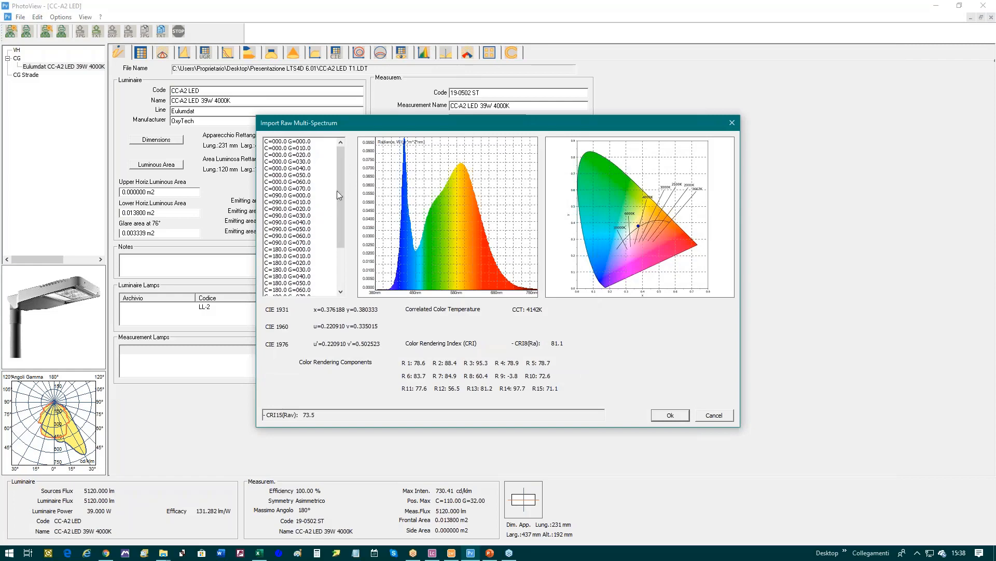
drag(340, 179, 344, 151)
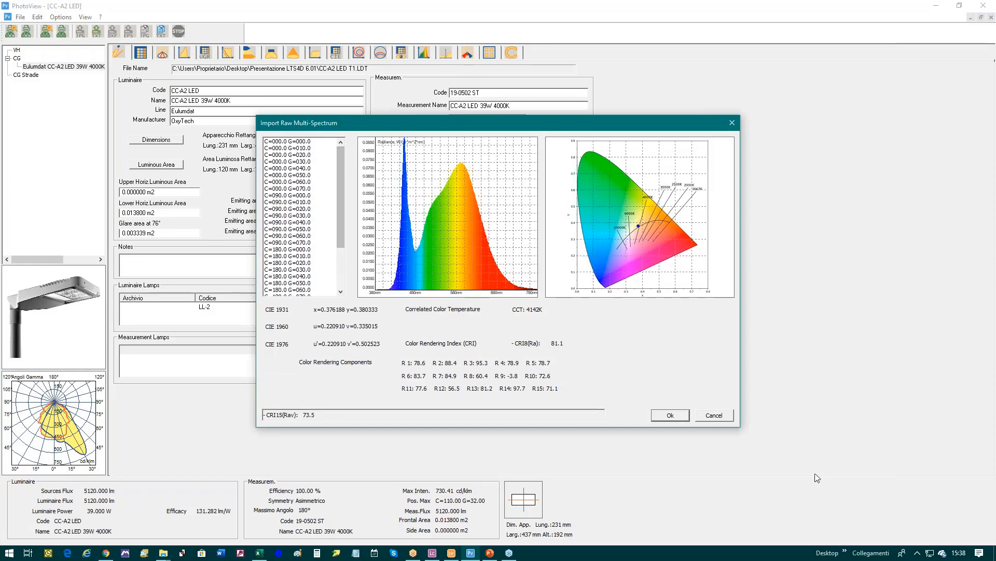
click(671, 415)
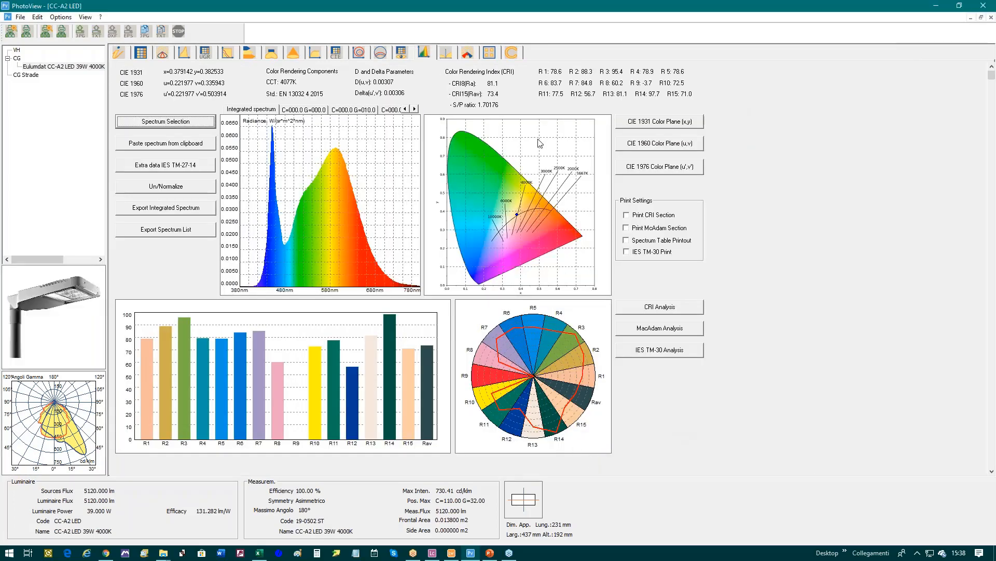
Step: Examine the integrated spectrum and the individual spectra for C=000.0 at G=000.0, G=010.0 and G=020.0
click(268, 109)
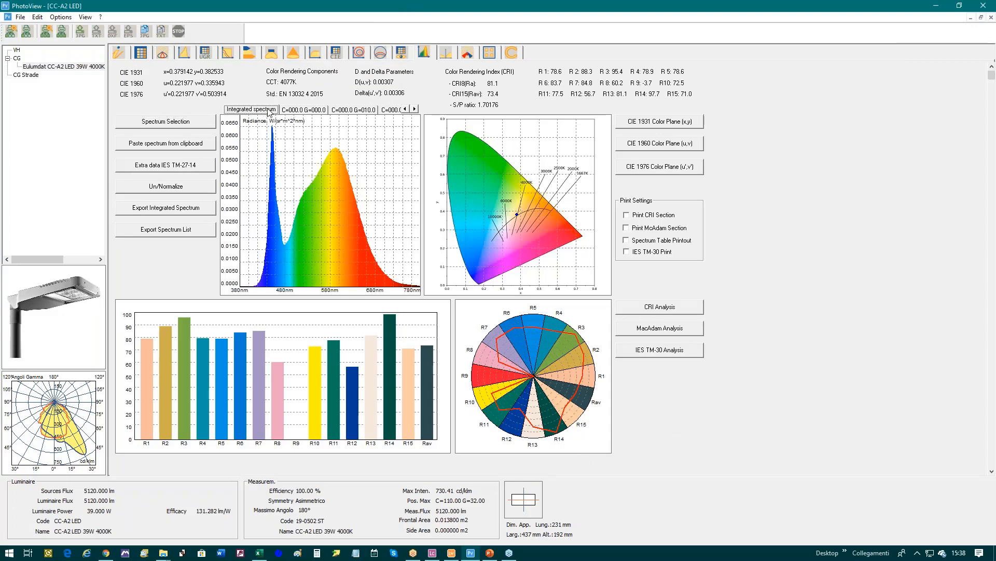
click(295, 109)
click(343, 111)
key(Right)
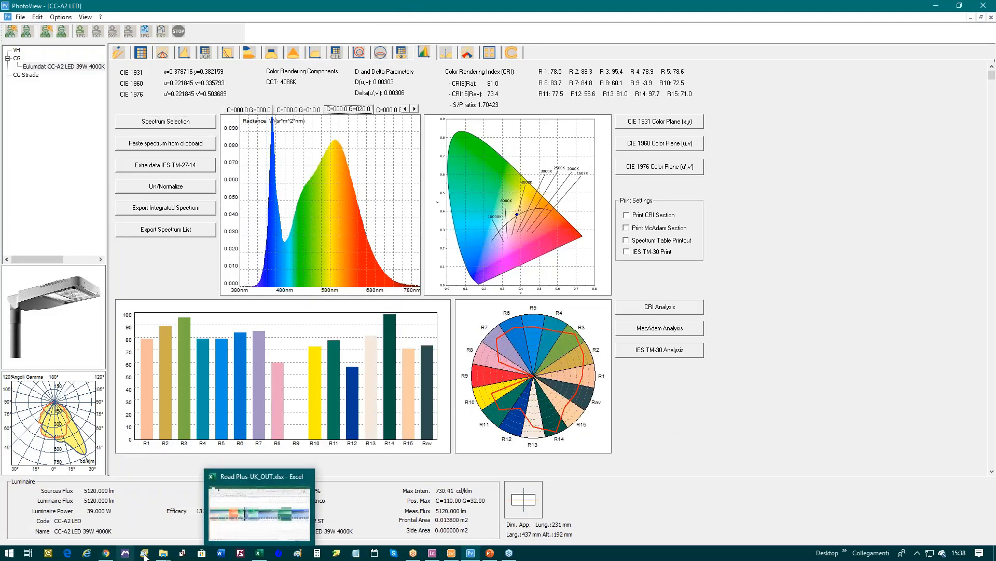
Step: Load the spectrum from white 2700K.txt, replace it with the one from white 2700K.xls, and minimize the folder window
click(164, 554)
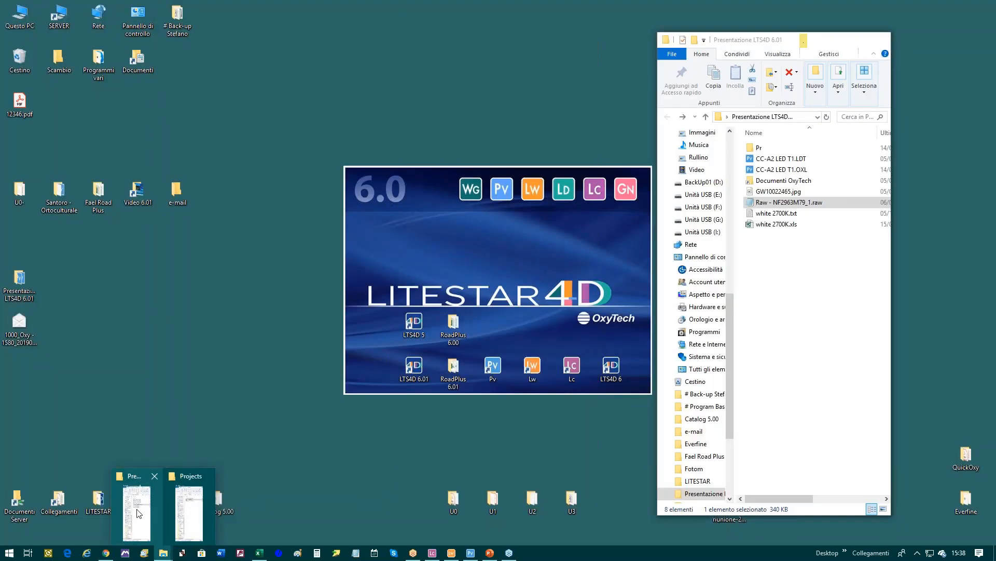
click(136, 514)
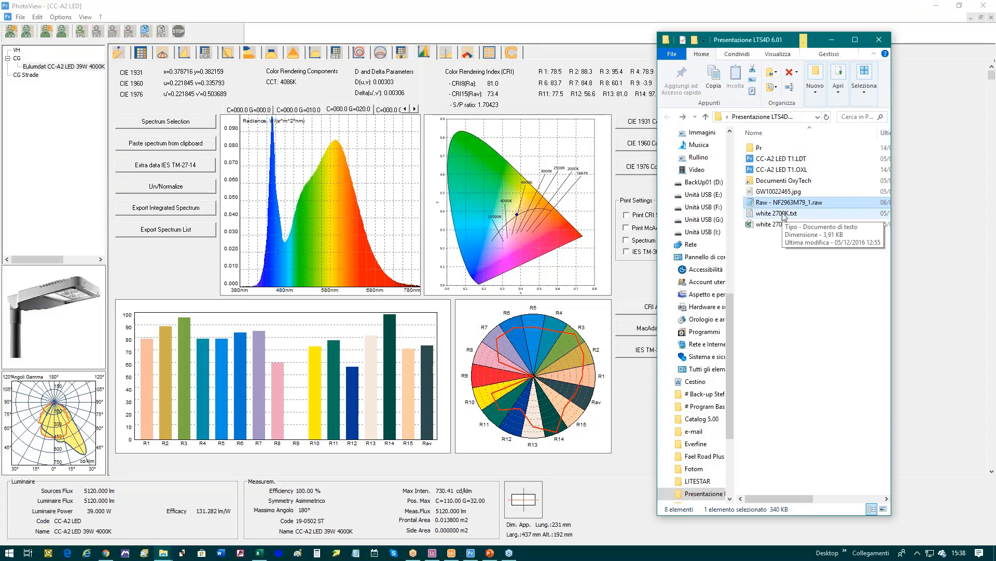
drag(784, 217, 457, 267)
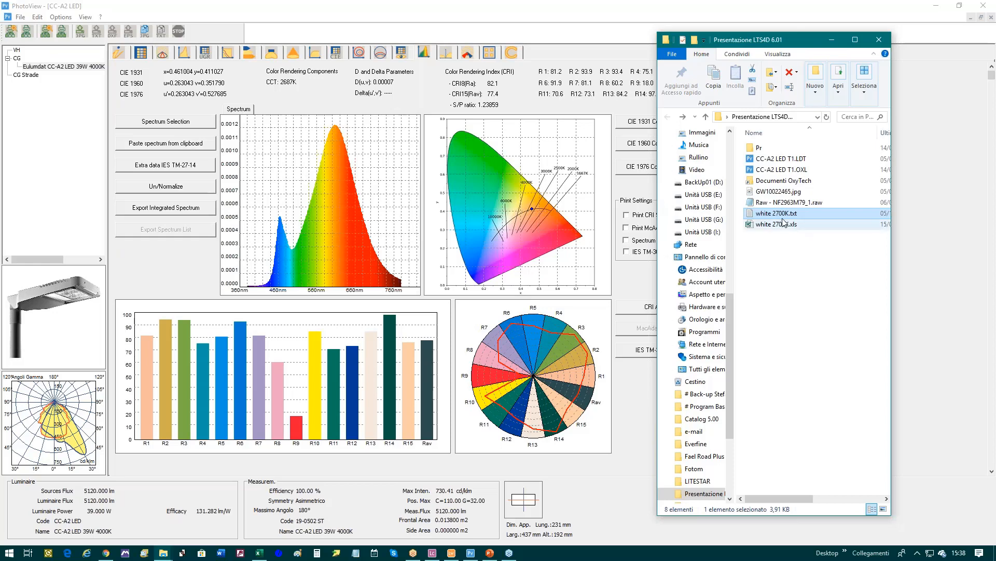
drag(784, 224, 467, 285)
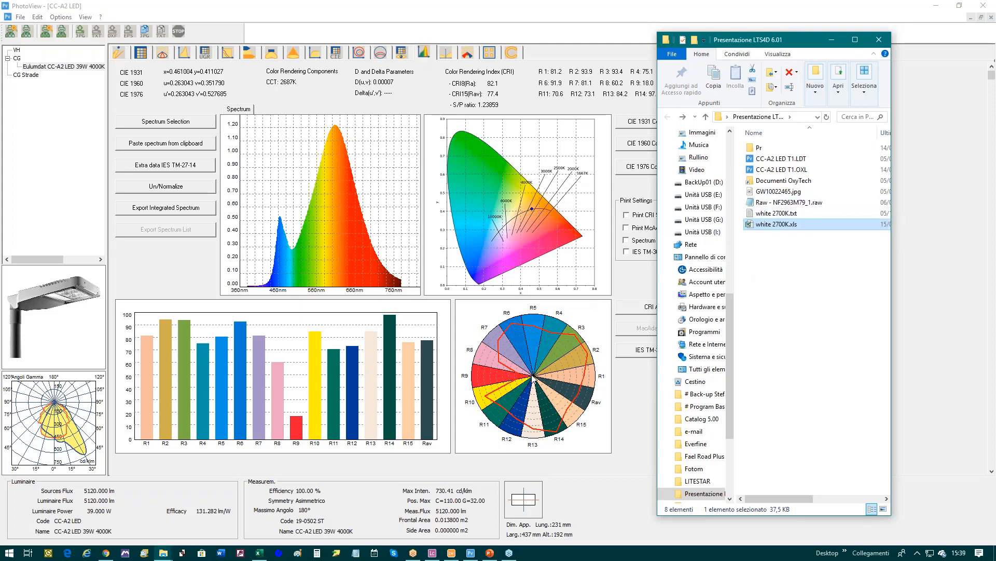
click(832, 39)
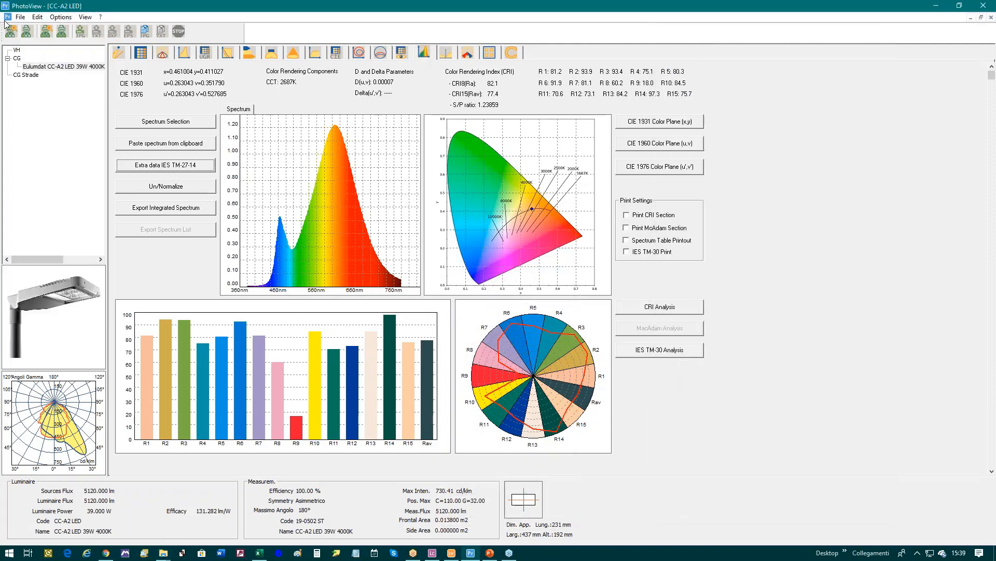
Step: Save the photometric file as CC-A2 LED T1.Xml in the IES TM-33-18 Xml format
click(8, 37)
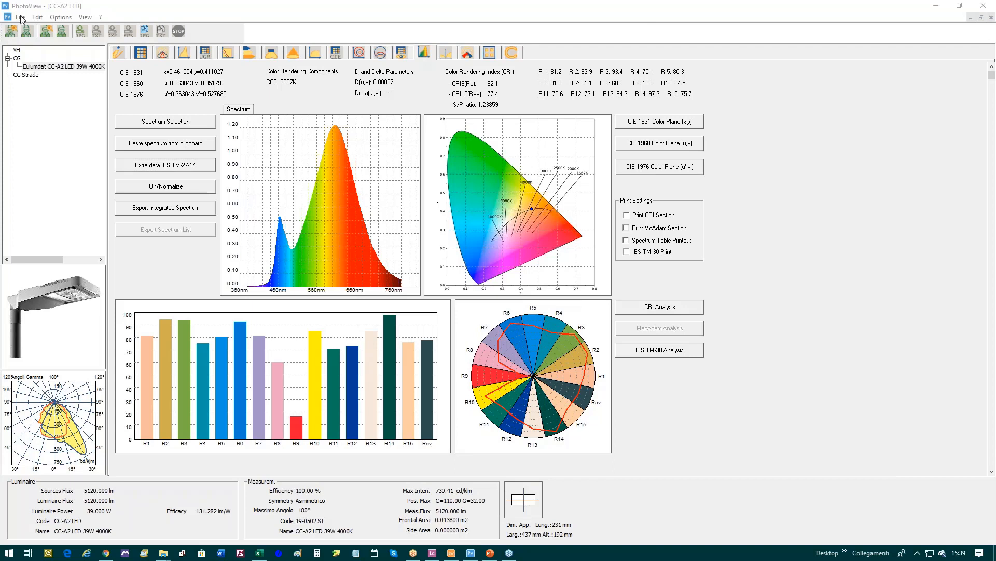
click(21, 17)
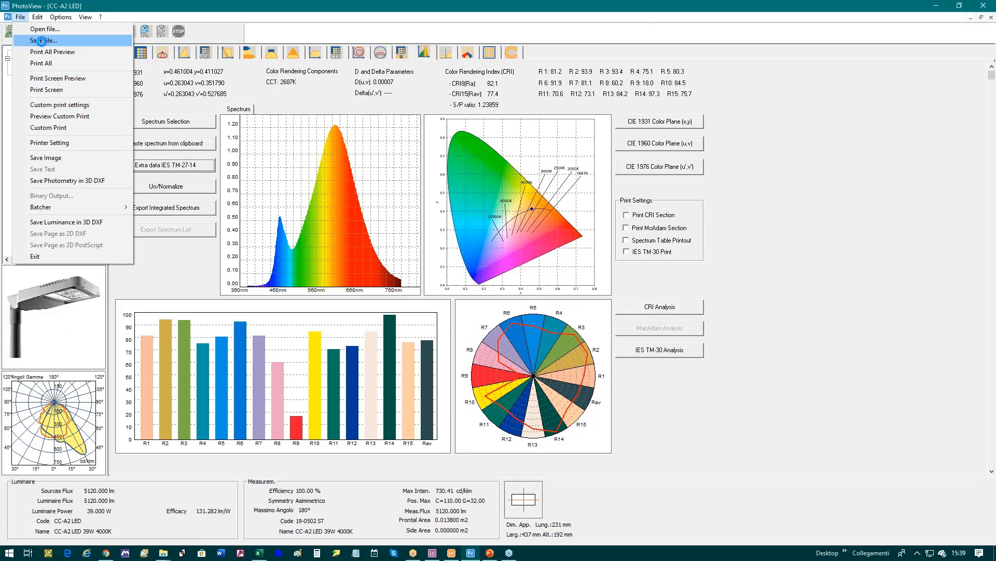
click(39, 40)
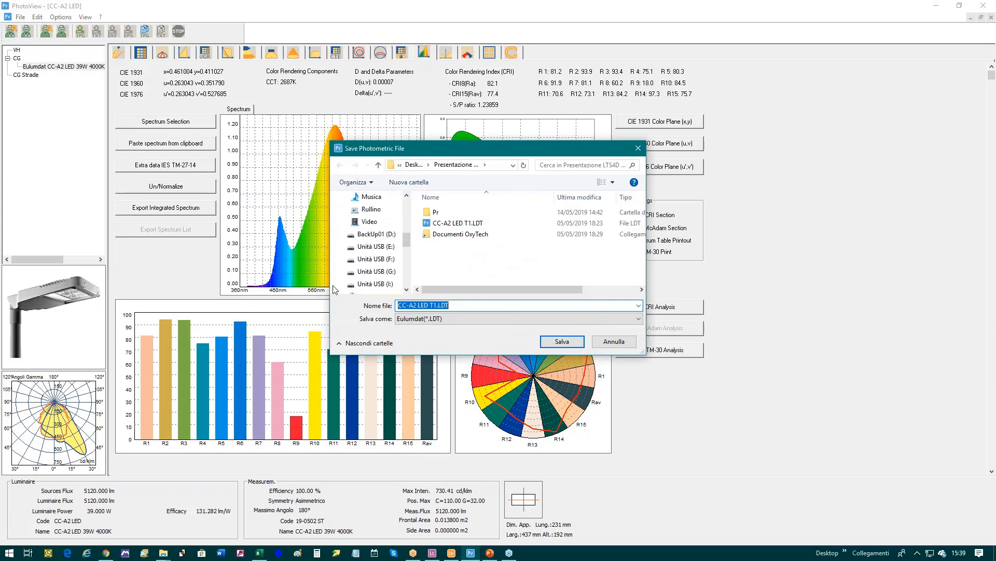
click(468, 318)
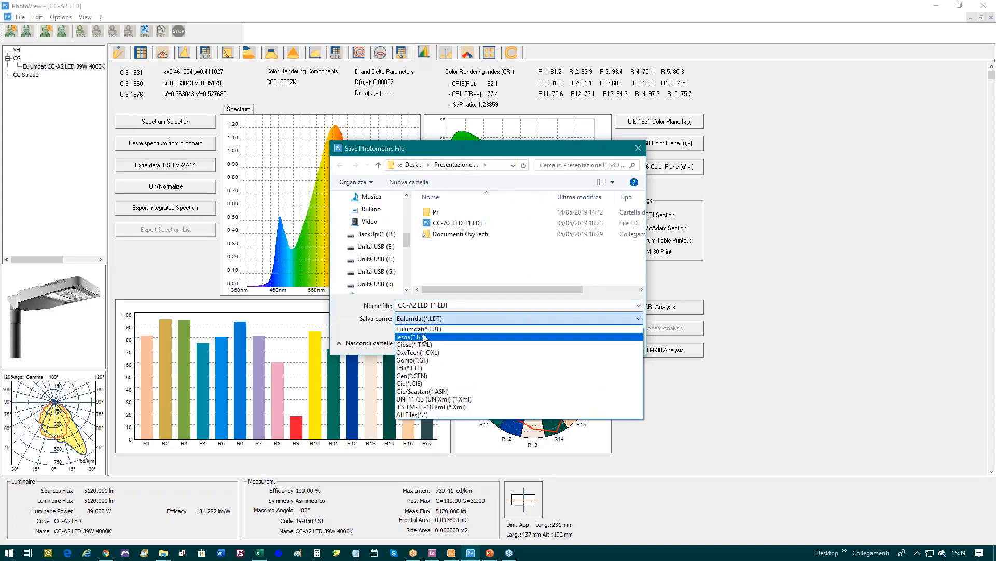
click(424, 337)
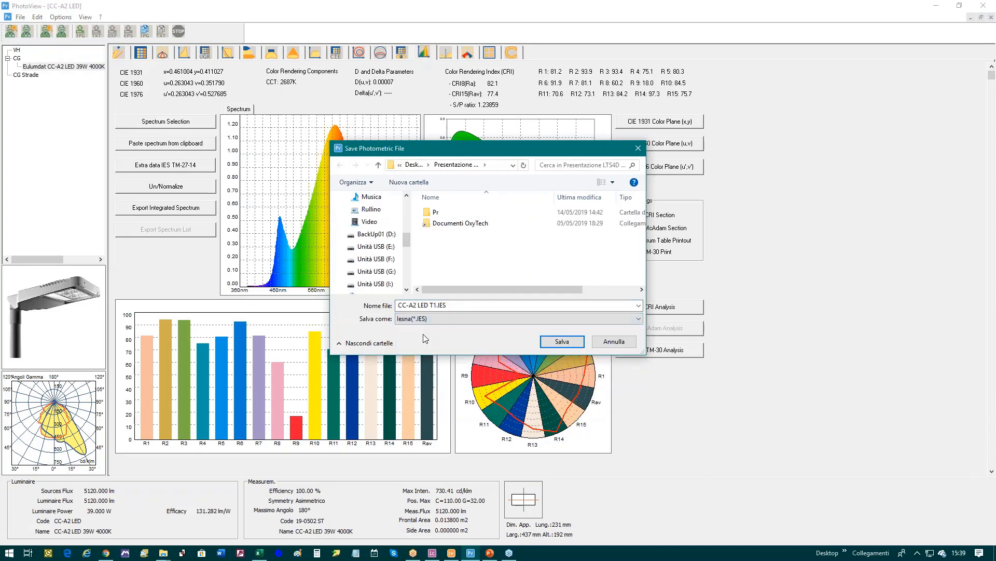
click(451, 319)
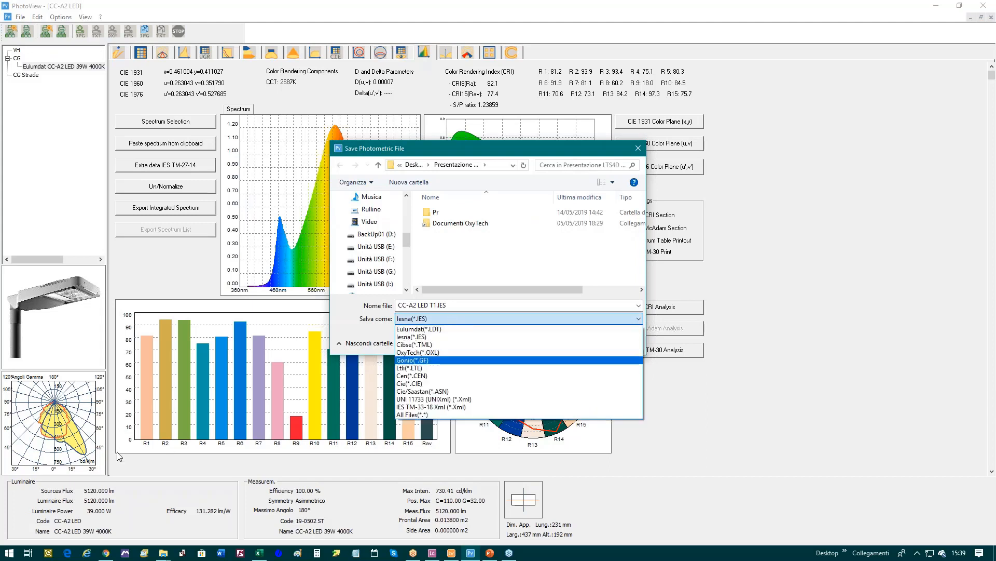
click(428, 407)
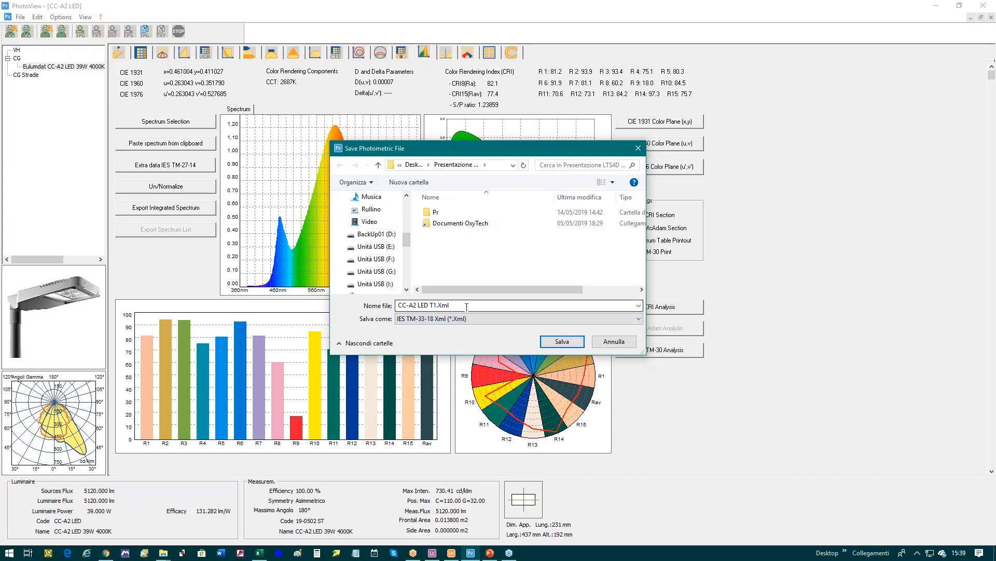
click(617, 345)
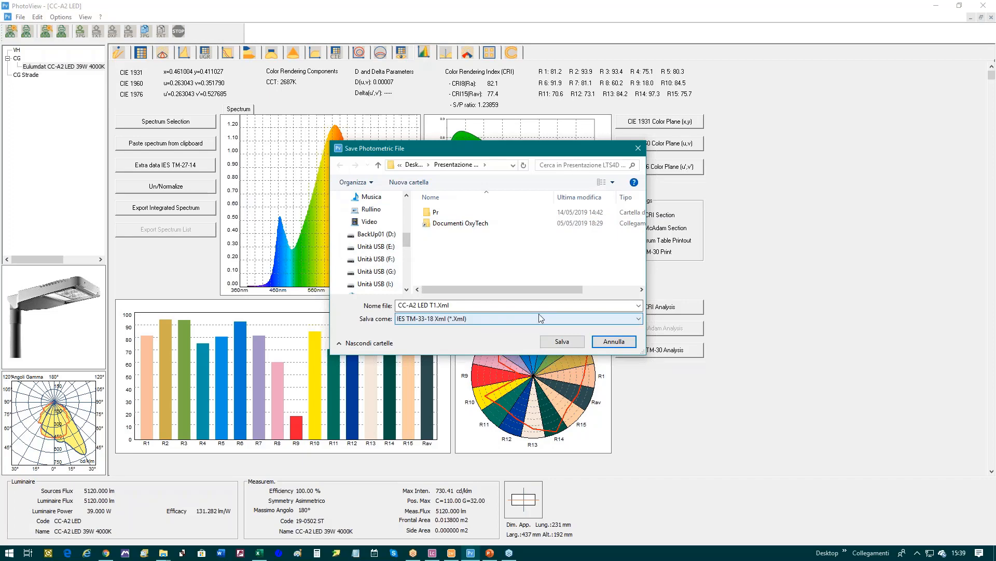
click(563, 342)
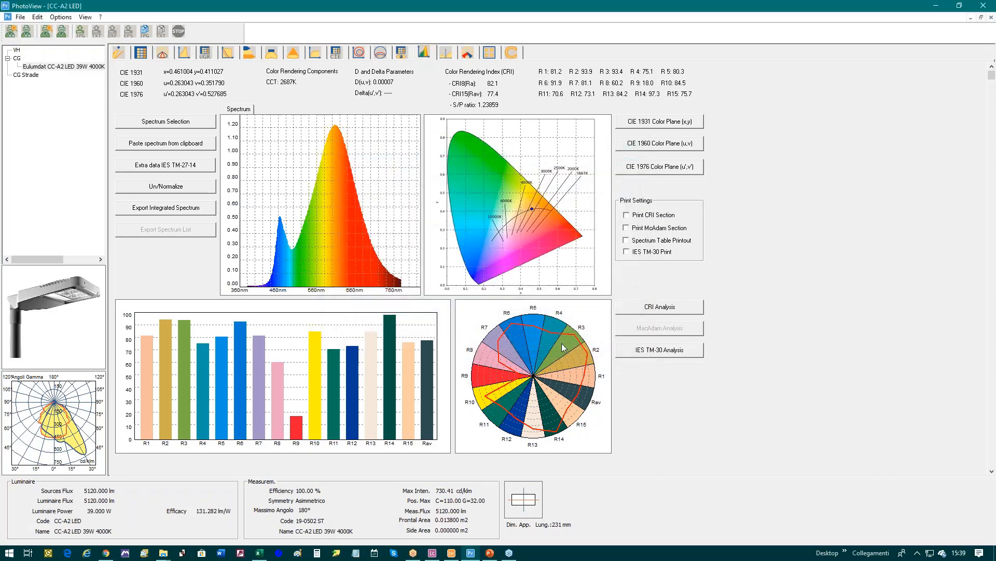
Step: Set the luminaire code to CC-A2 LED-3 and the measurement code to 19-0502 ST-3, and return to the spectrum page
click(121, 53)
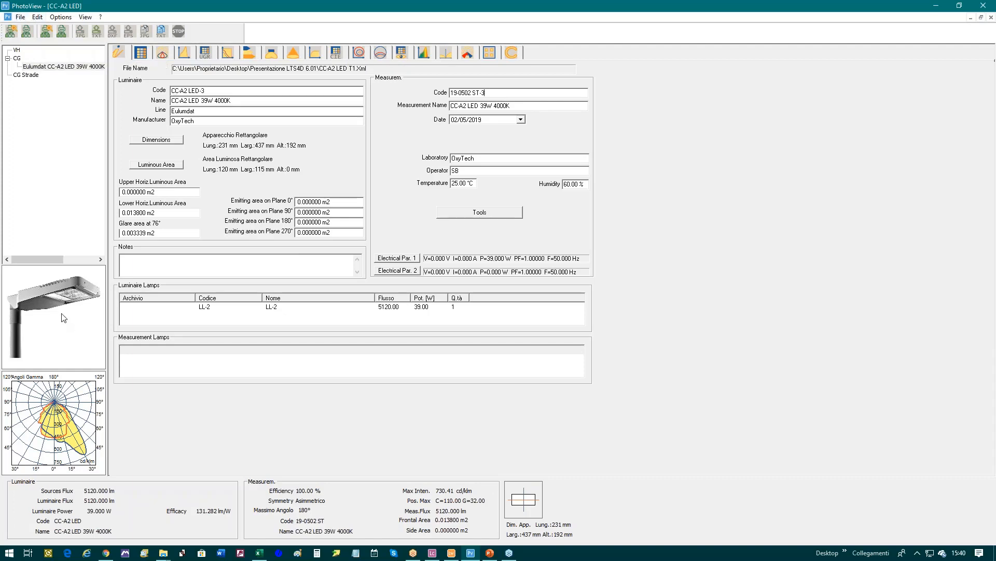
click(424, 52)
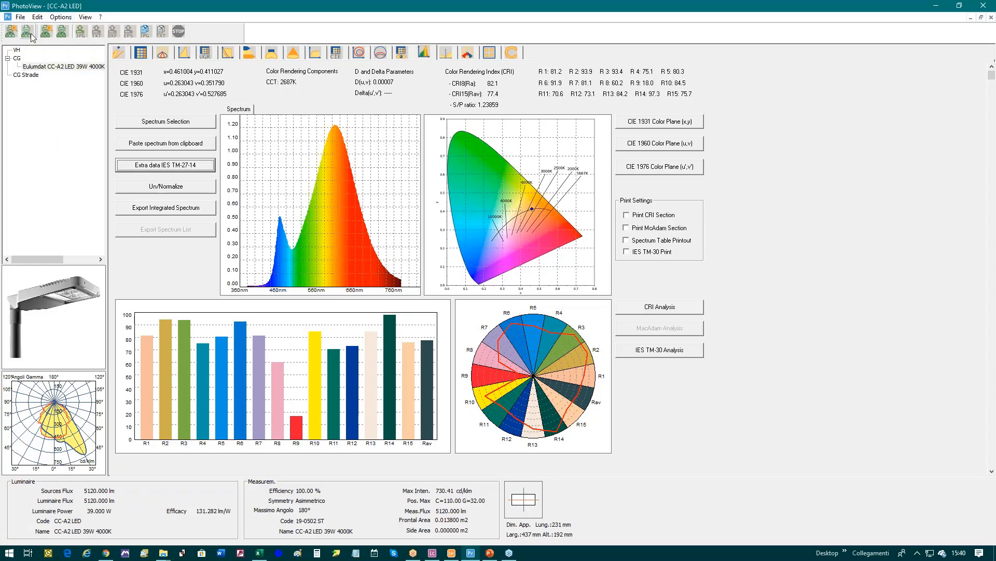
Step: Save the photometric file in OxyTech OXL format under the name CC-A2 LED T1-2.OXL
click(21, 17)
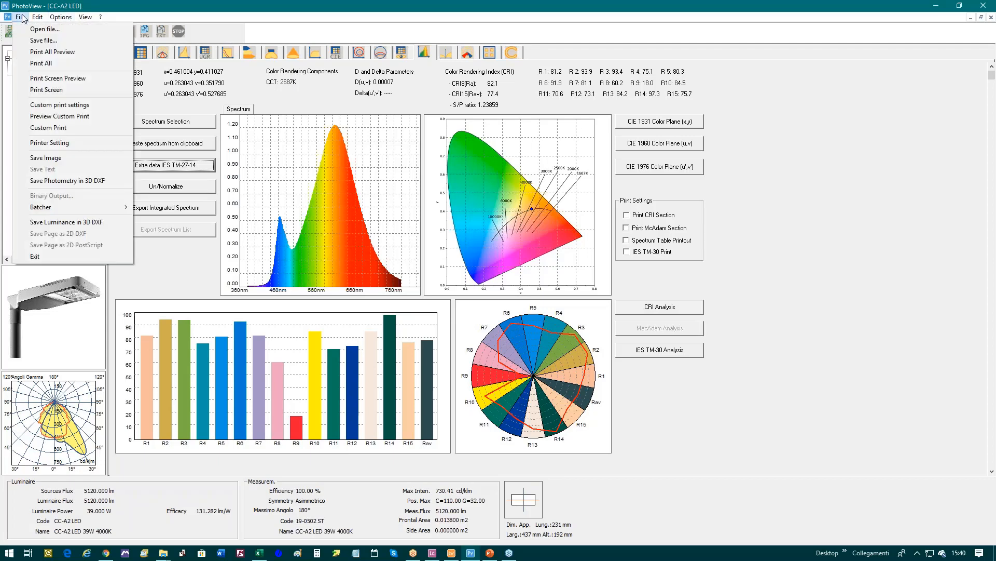
click(38, 41)
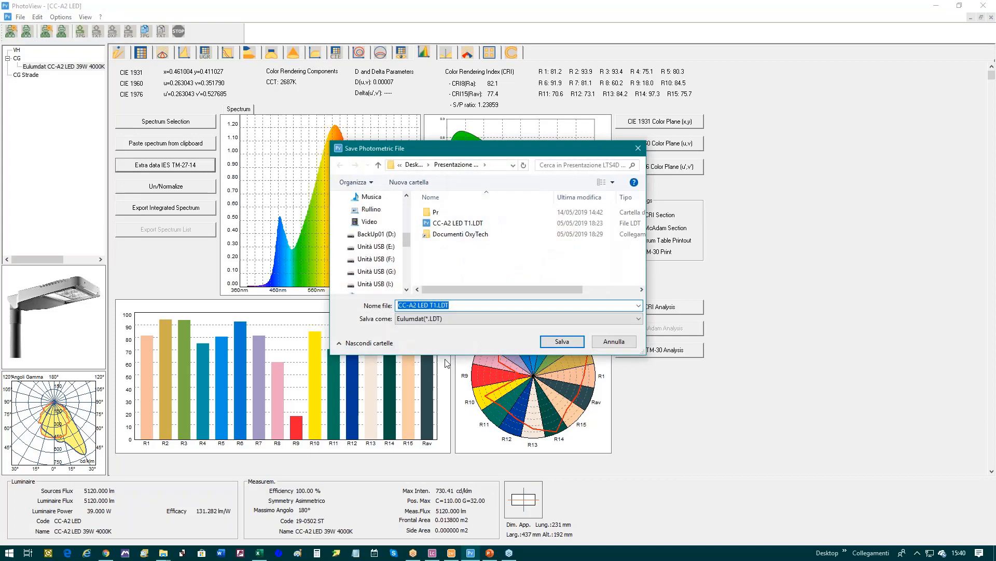
click(461, 317)
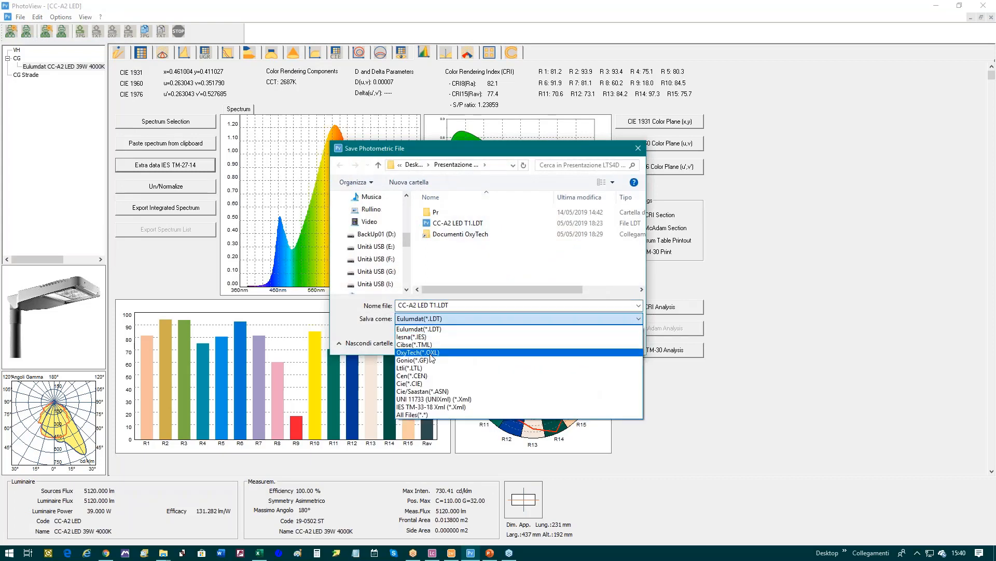
click(431, 353)
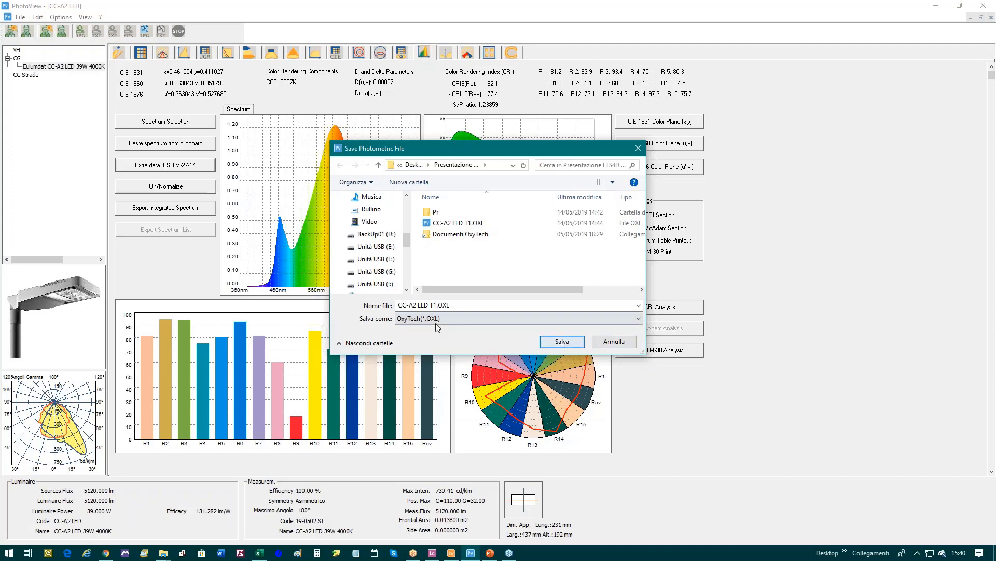
click(436, 305)
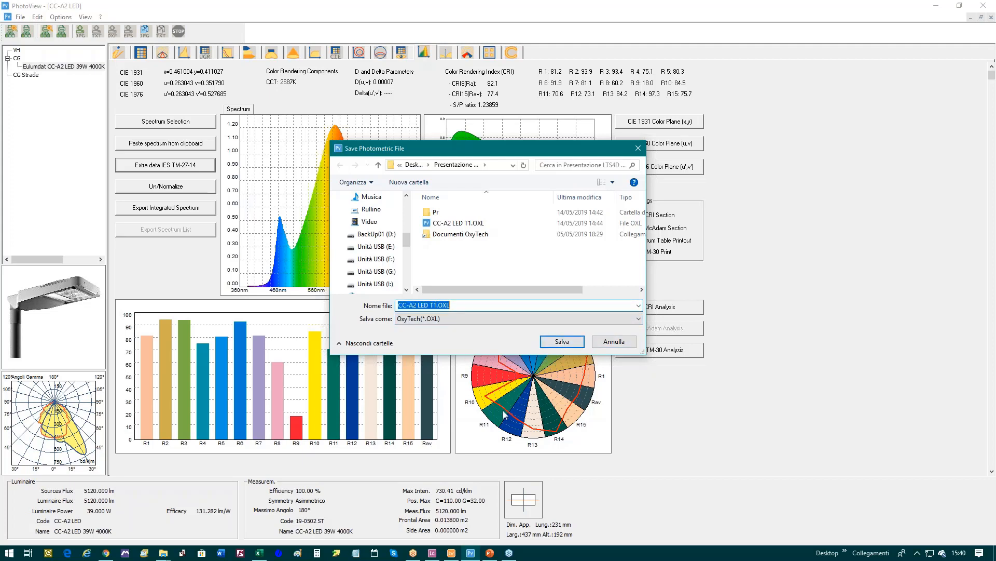
key(End)
key(Left)
key(Left)
key(Left)
key(Left)
text(-2)
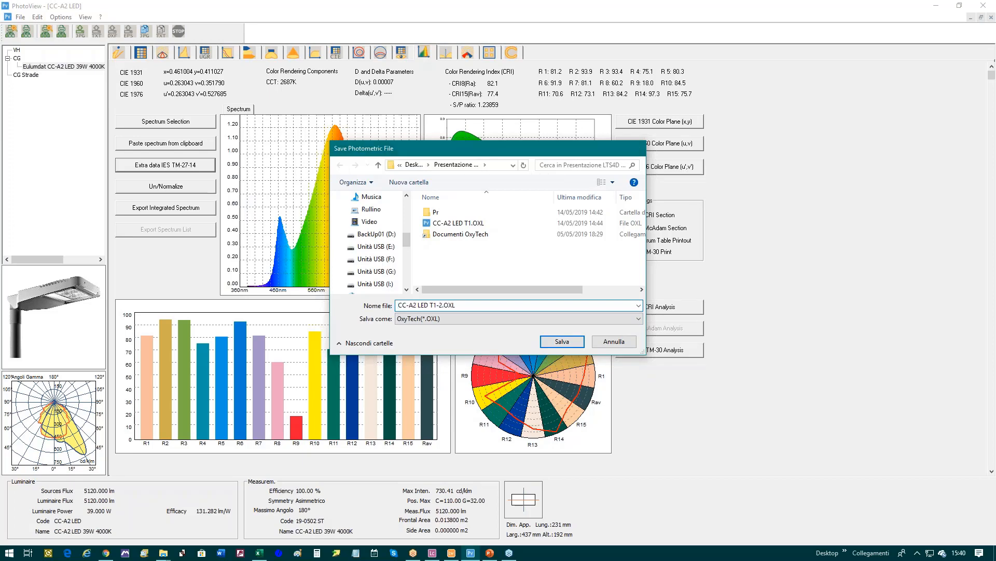
key(Return)
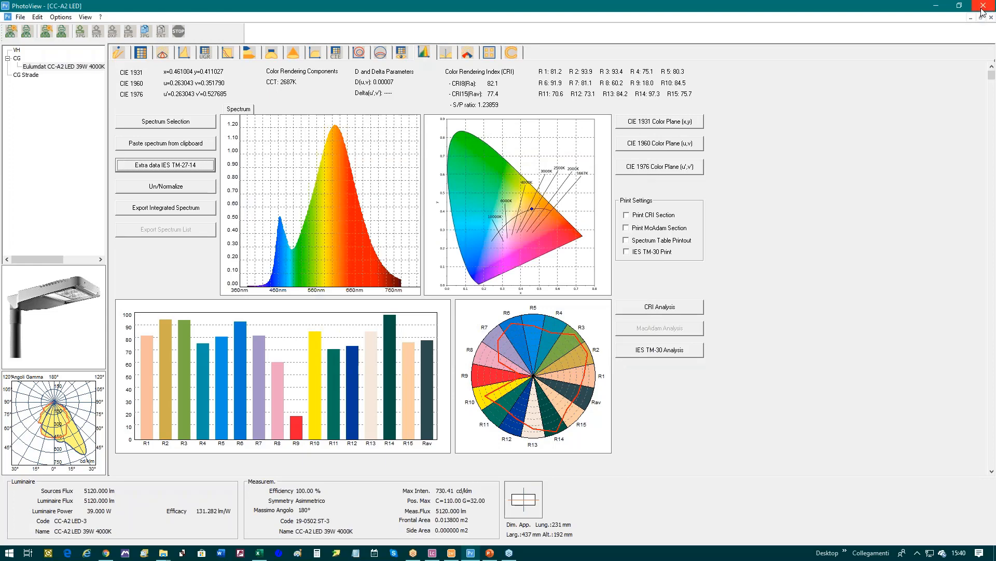
Step: Close the open photometry and place the Presentazione LTS4D 6.01 folder window over the Projects folder window
click(992, 18)
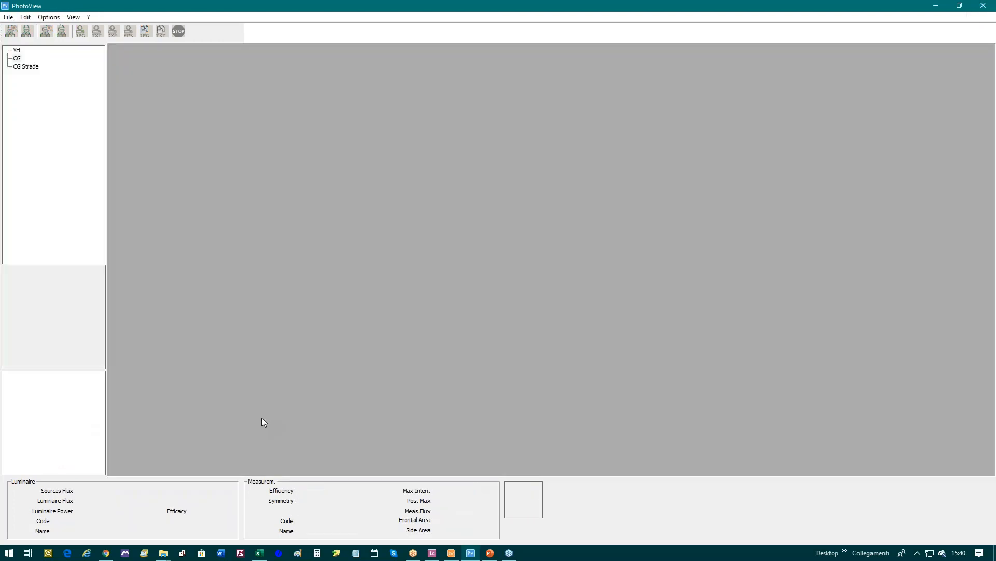
click(164, 556)
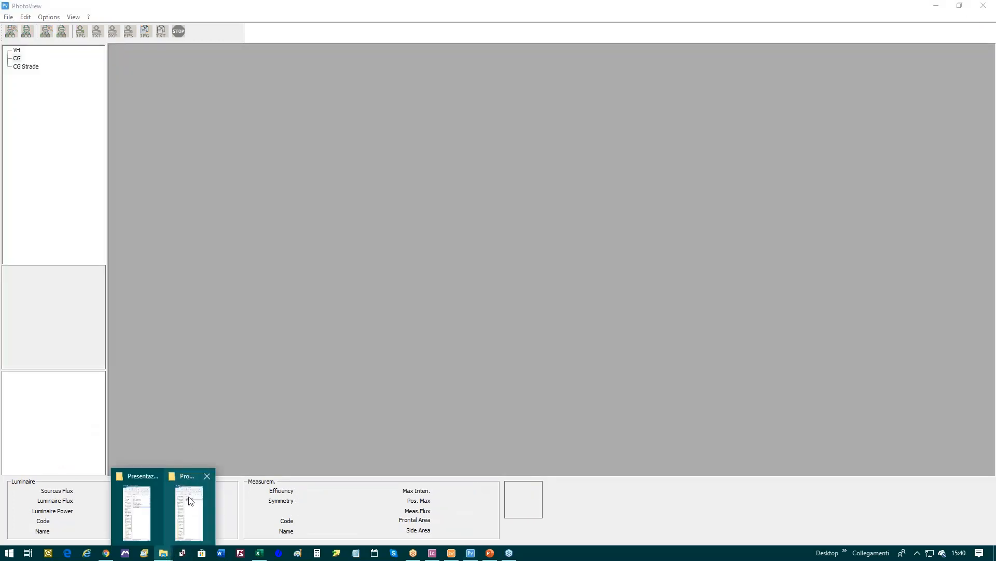
click(189, 504)
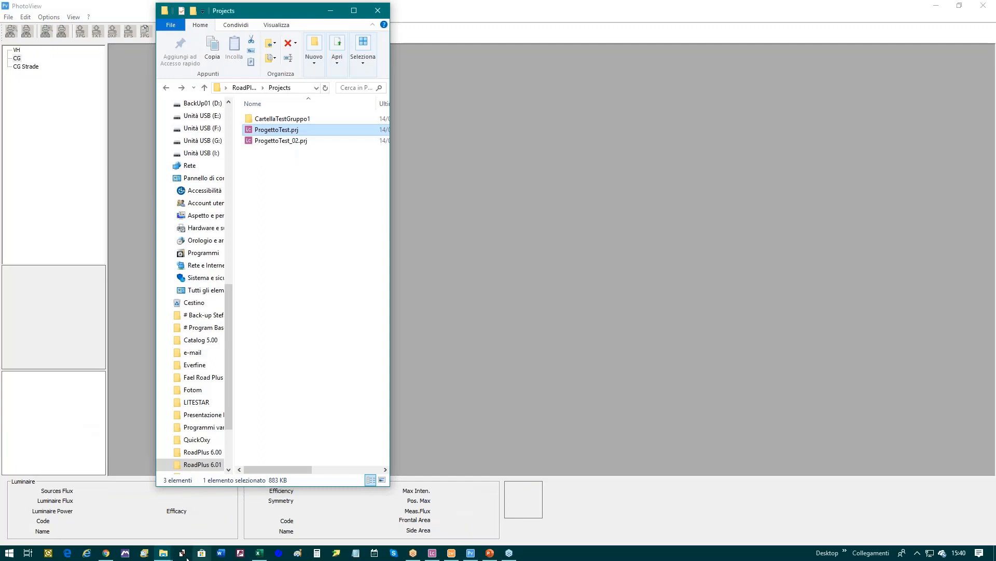
click(163, 553)
click(133, 512)
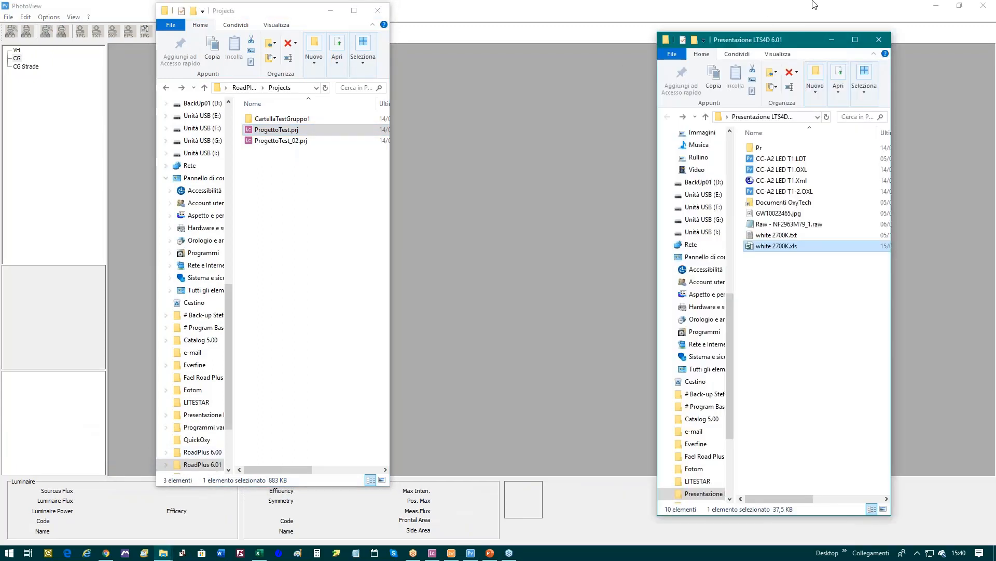
drag(773, 40, 304, 16)
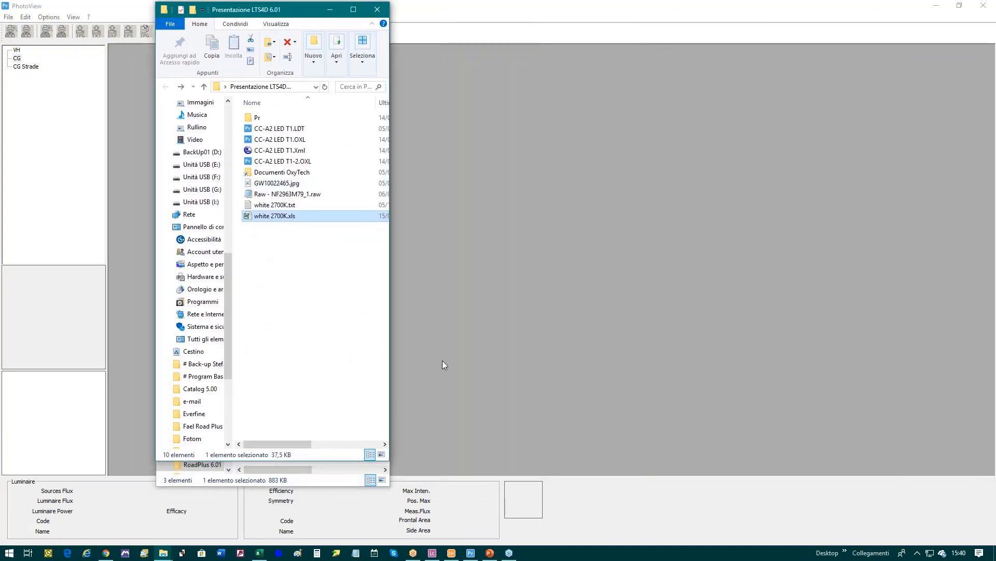
Step: Load CC-A2 LED T1.Xml from the folder into PhotoView, check its spectrum page, and close the photometry
drag(287, 151, 708, 280)
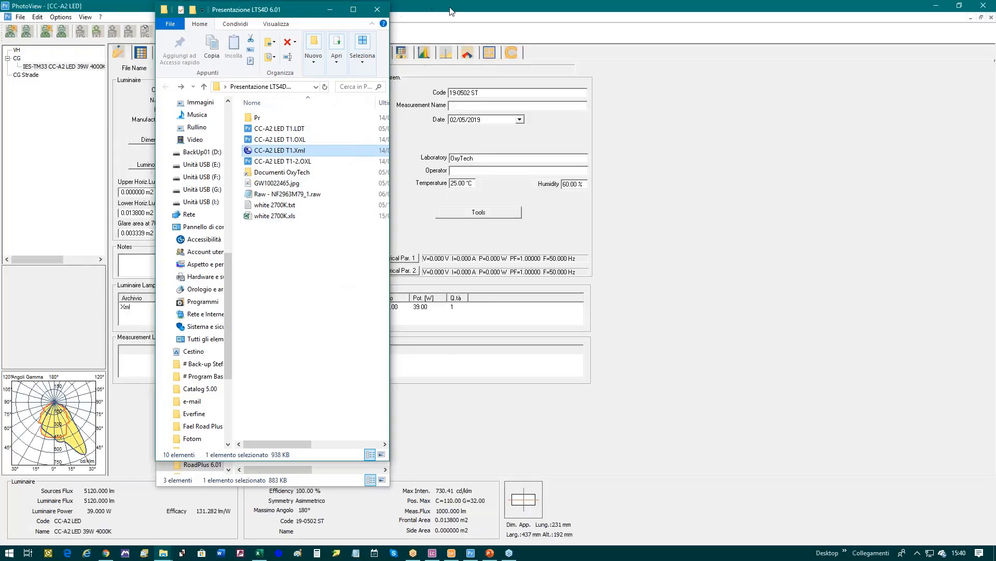
click(427, 54)
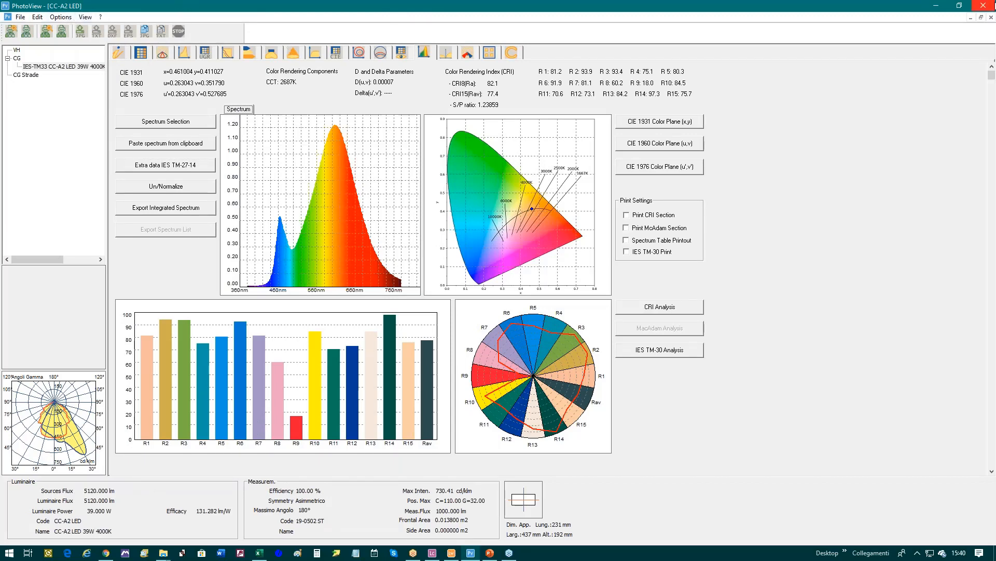
click(992, 17)
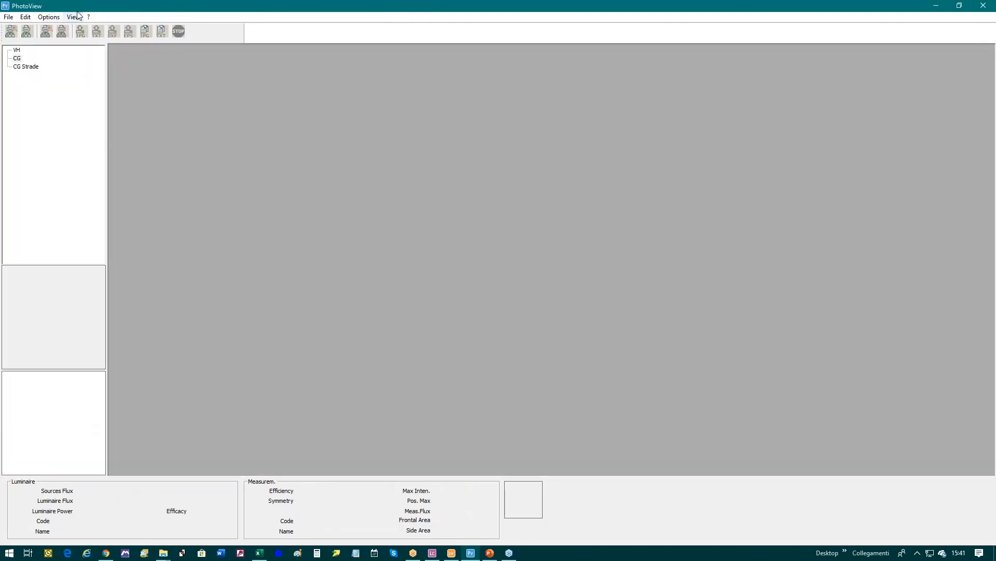
Step: Load CC-A2 LED T1-2.OXL from the Presentazione LTS4D 6.01 folder into PhotoView and show its spectrum page
mouse_move(158, 555)
click(155, 511)
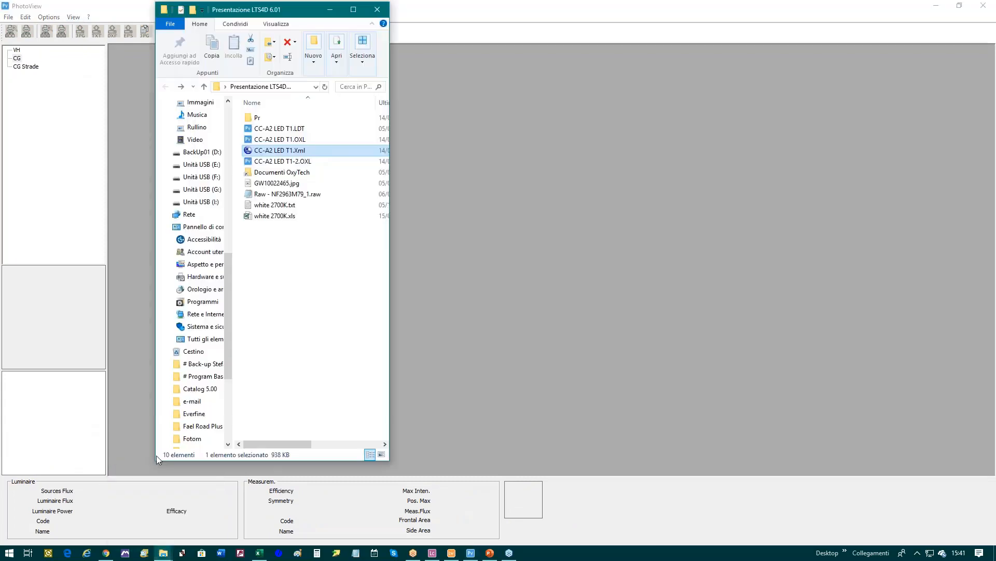
click(300, 161)
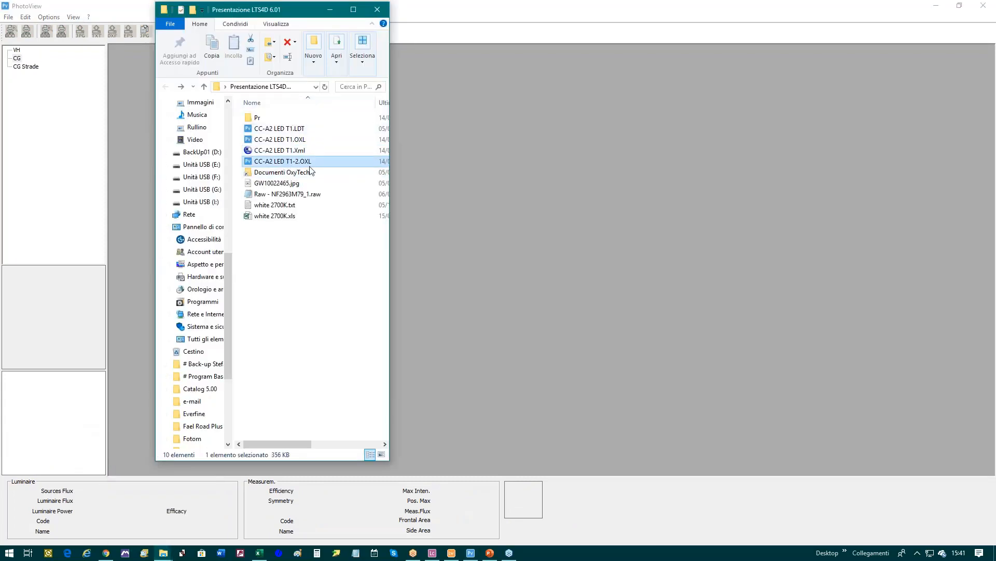
drag(609, 276, 609, 276)
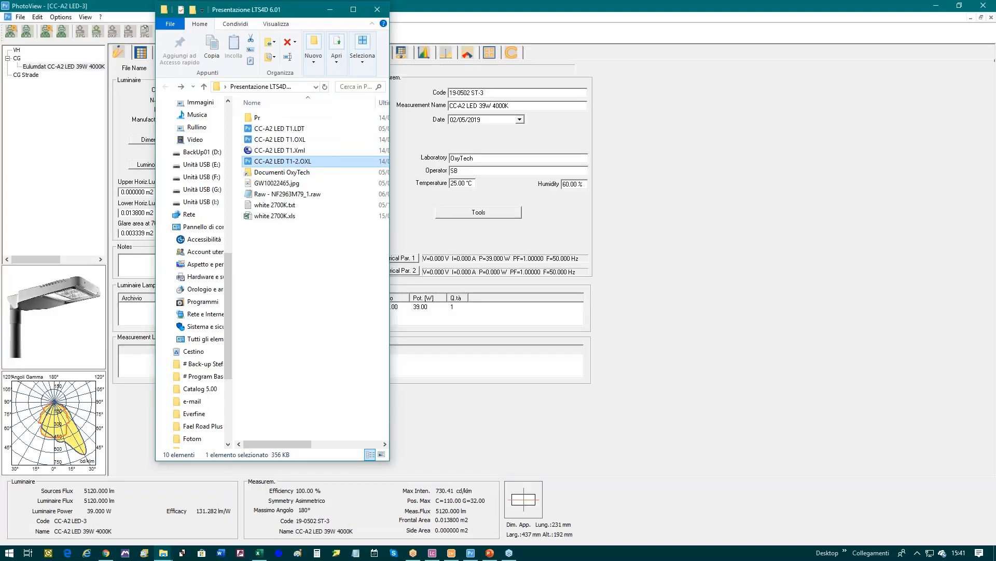
click(428, 50)
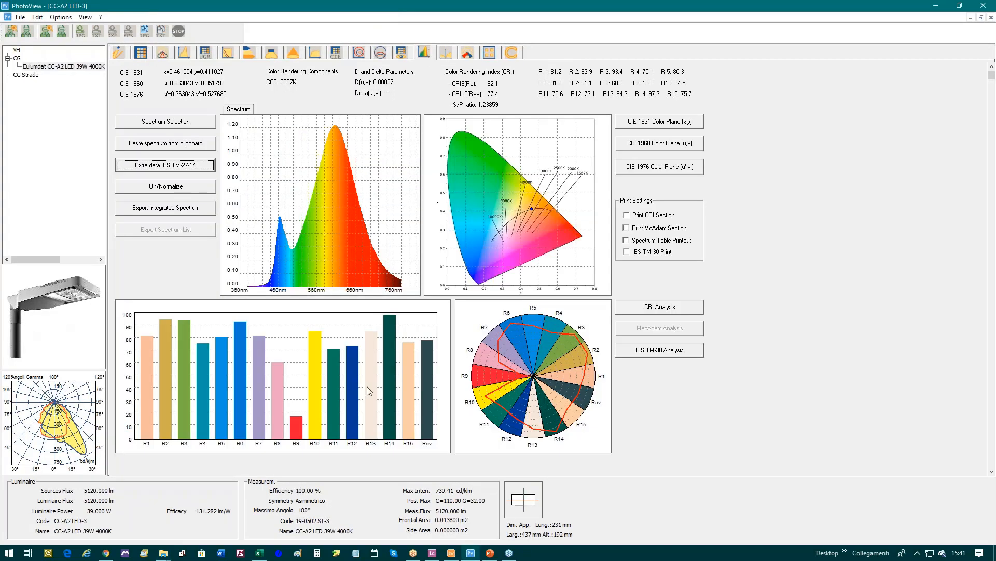
Step: Run a custom print of the photometry with Microsoft Print to PDF, saving all pages as 11.pdf
click(20, 17)
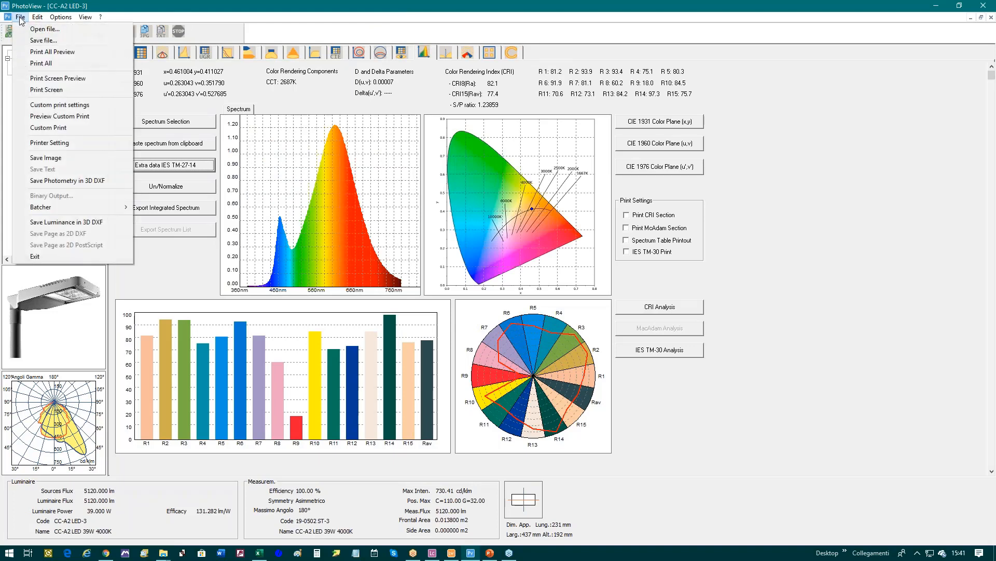
click(61, 128)
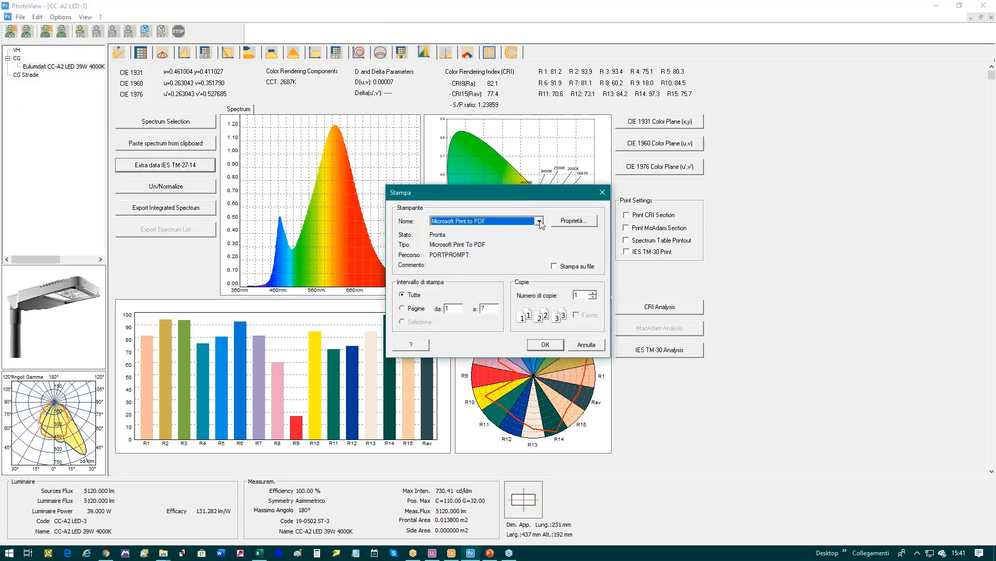
click(543, 345)
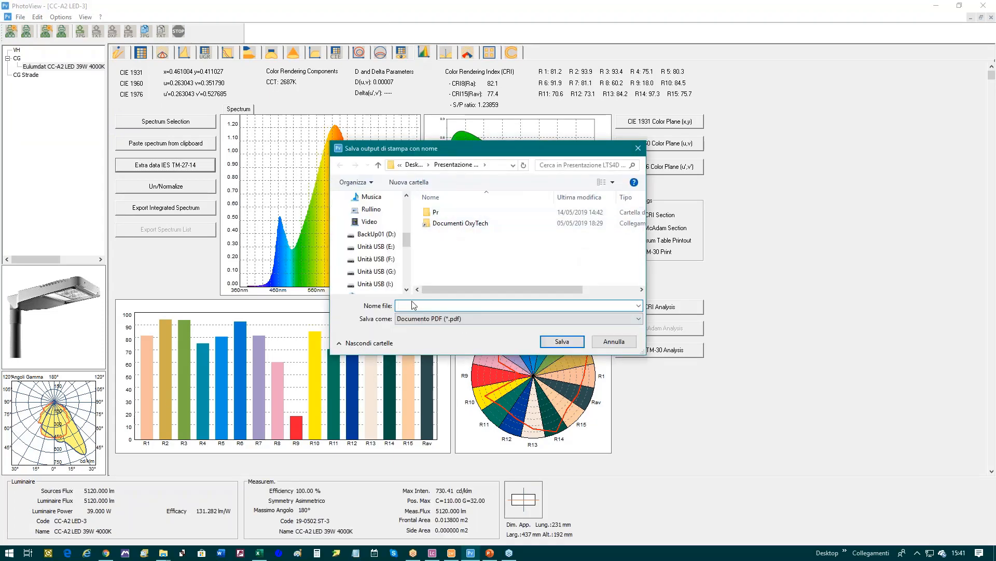
click(550, 343)
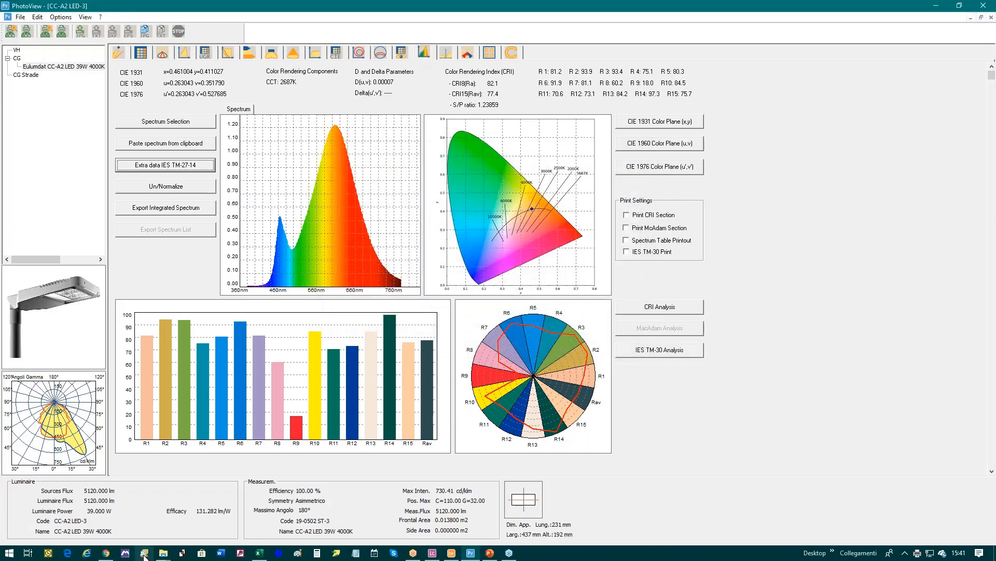
Step: Open 11.pdf from the Presentazione LTS4D 6.01 folder and fit the whole page in the view
mouse_move(146, 556)
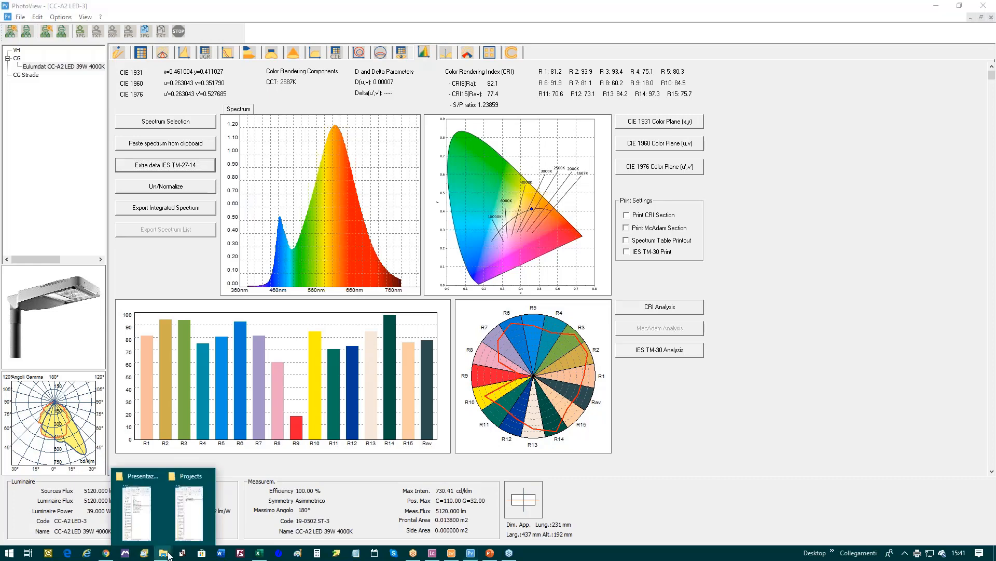
click(138, 503)
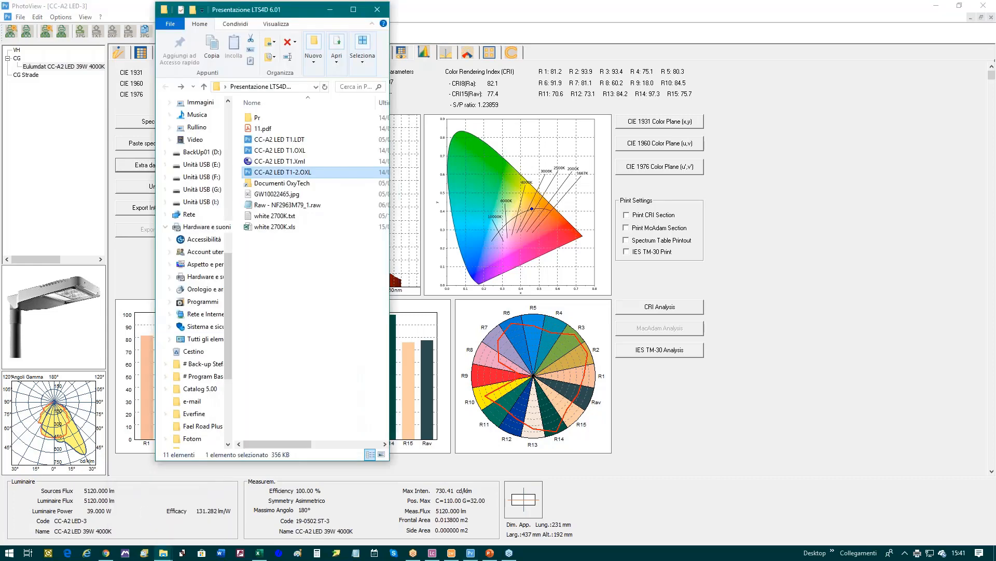
click(261, 130)
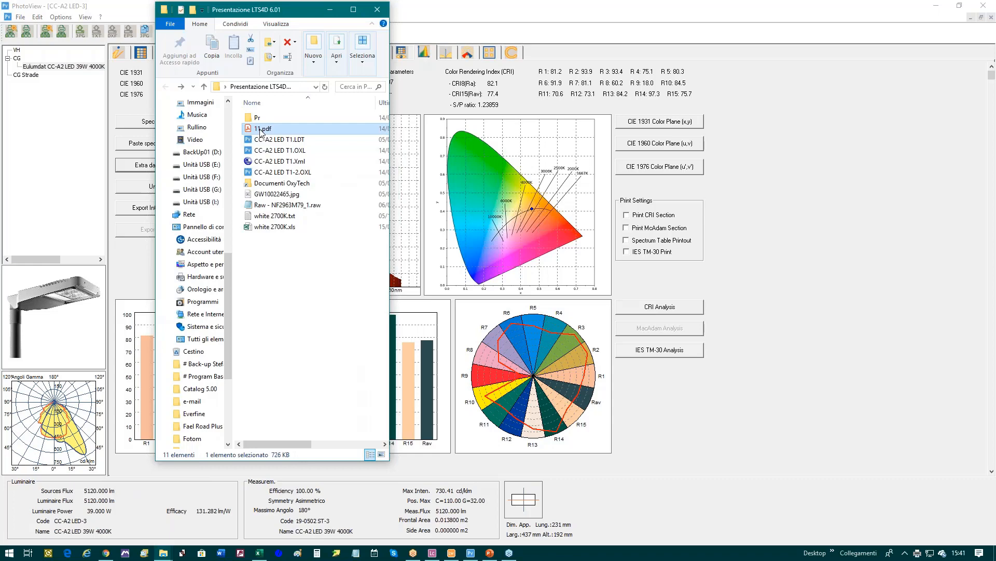
double_click(261, 130)
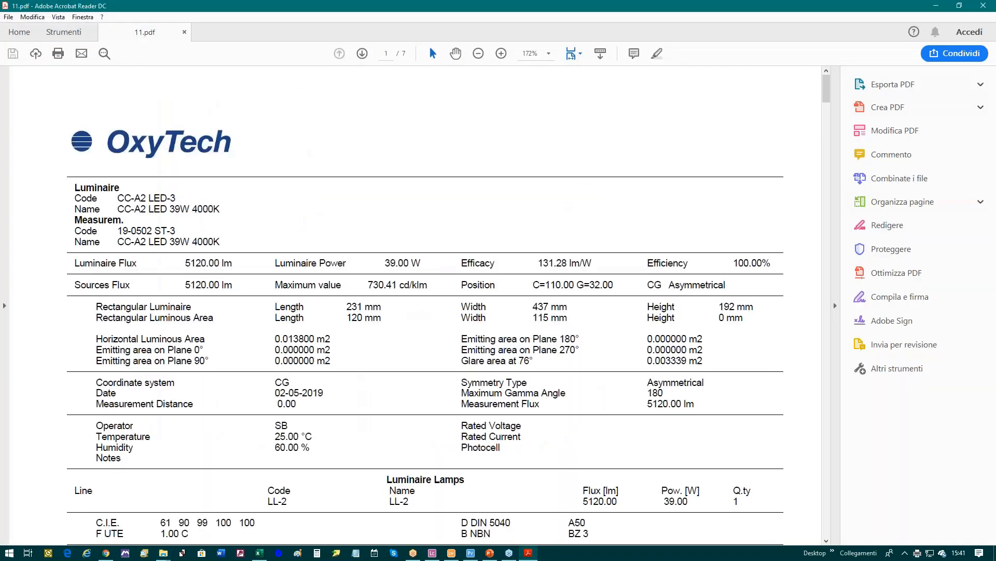
click(574, 54)
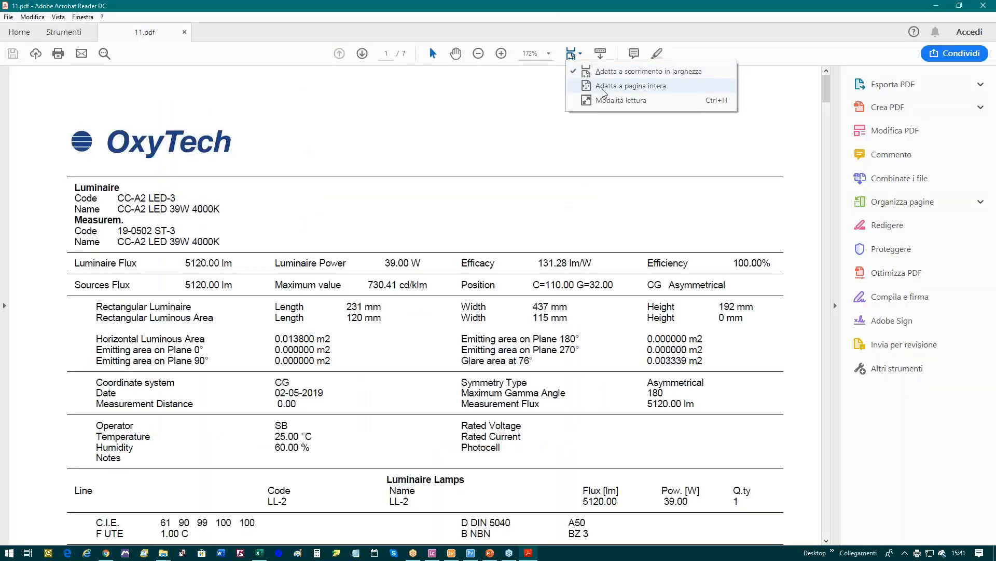
click(603, 88)
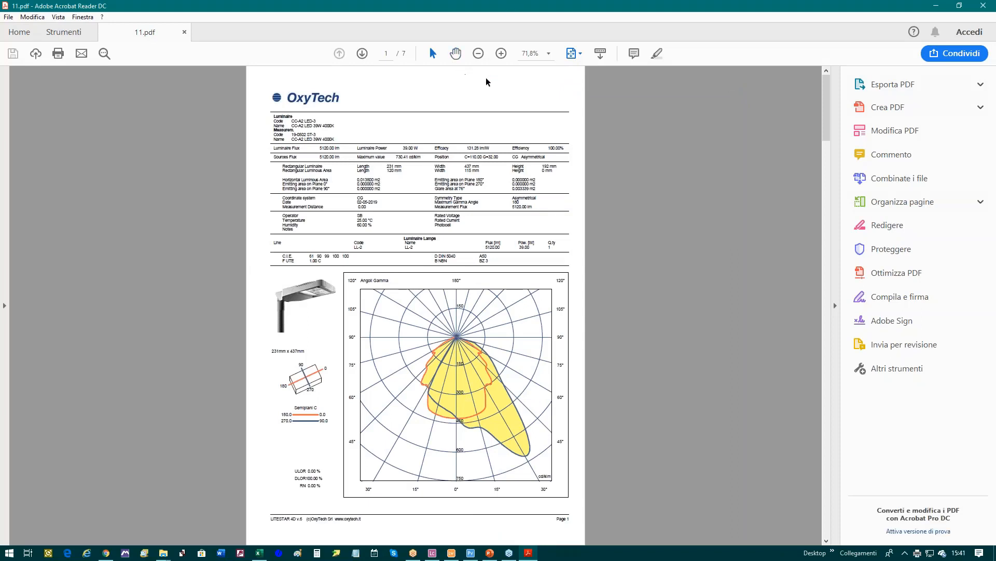
Step: Look through the printed report's luminaire data, spectral data and flux pages, and close the PDF reader
scroll(487, 82, down, 1)
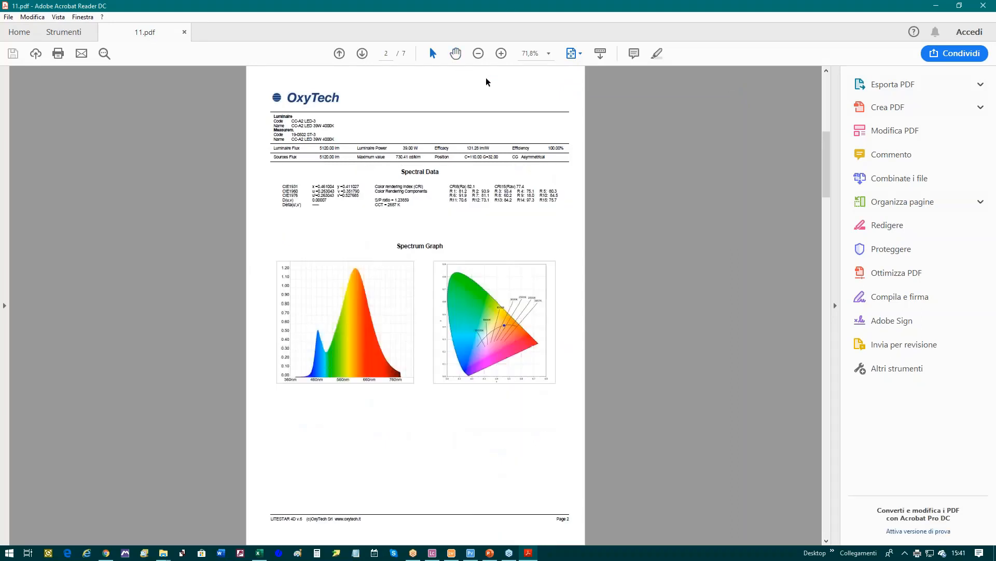
scroll(486, 82, down, 1)
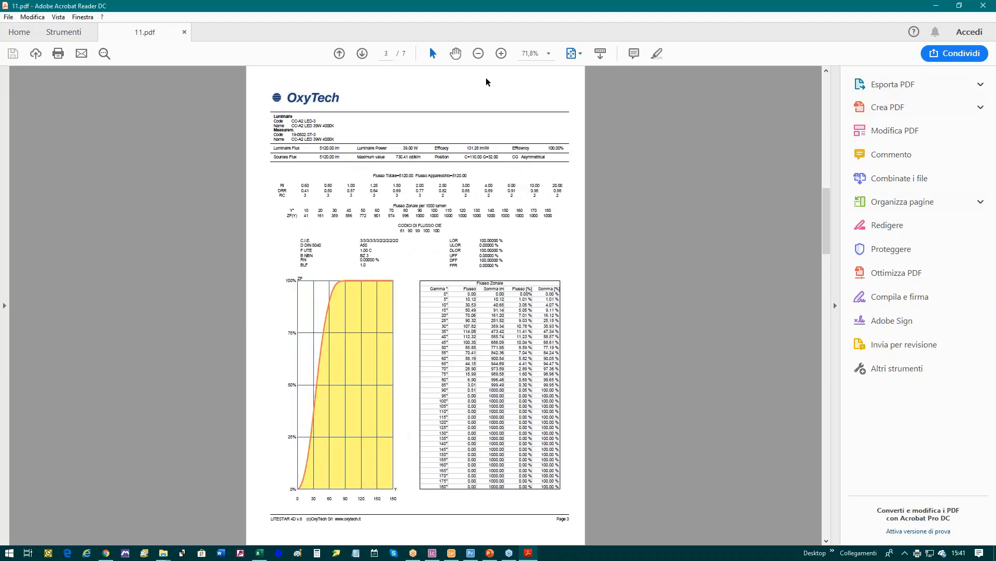
scroll(486, 82, down, 1)
scroll(486, 82, down, 1)
scroll(486, 82, up, 3)
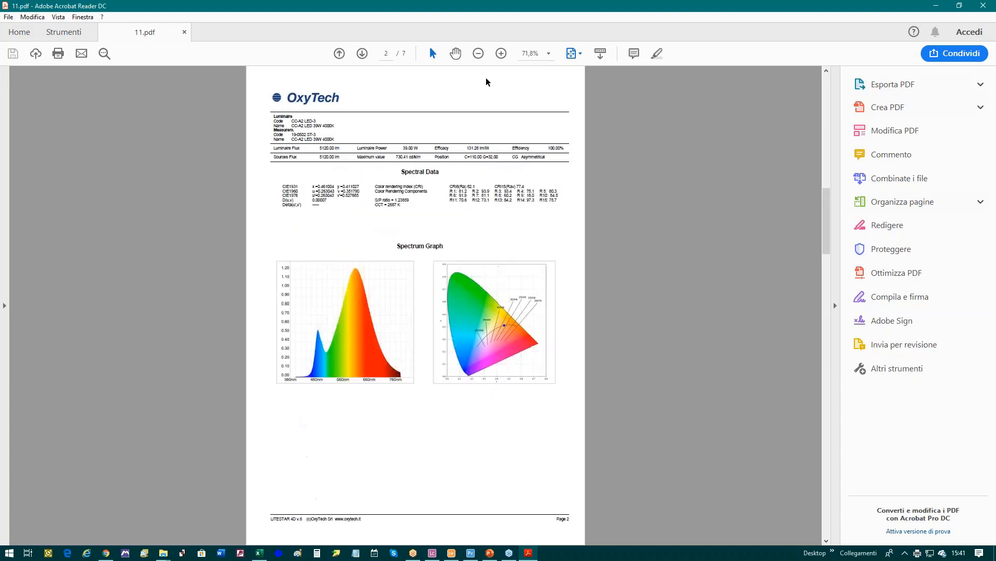
scroll(486, 82, down, 3)
scroll(488, 82, down, 1)
scroll(488, 82, up, 4)
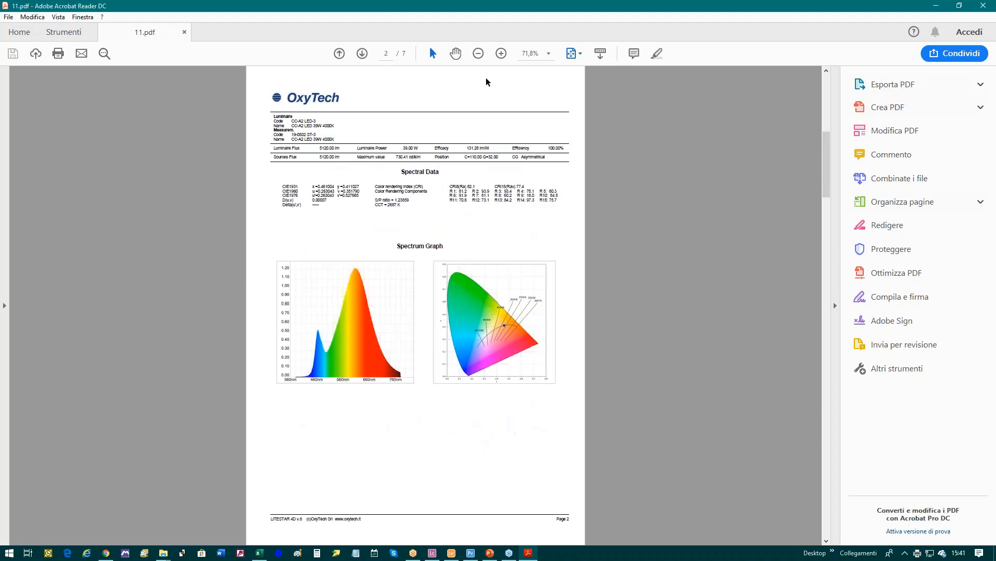
click(983, 6)
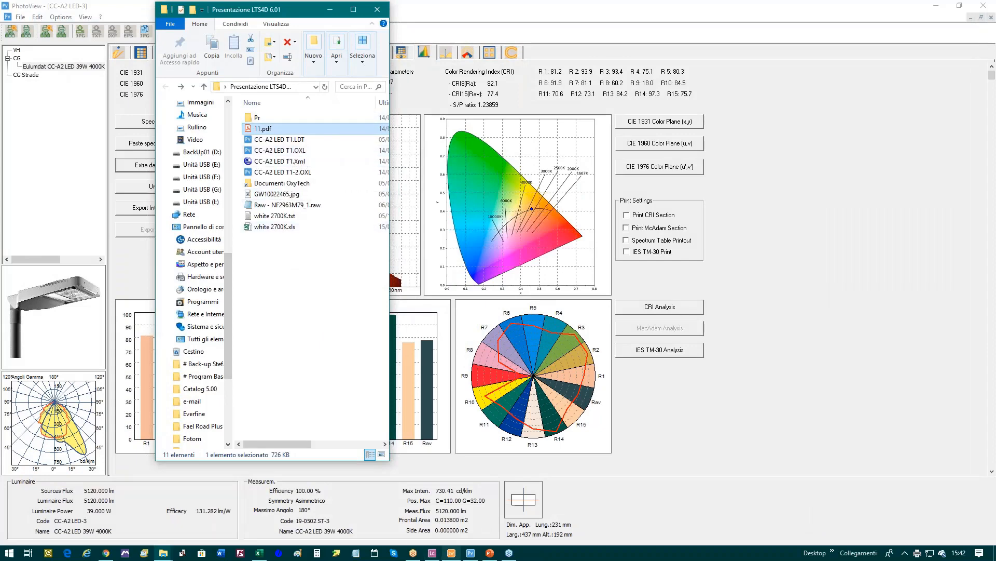
Step: Switch to Liswin, place its window beside the folder, and import CC-A2 LED T1.OXL into the Test manufacturer's luminaires list
click(451, 552)
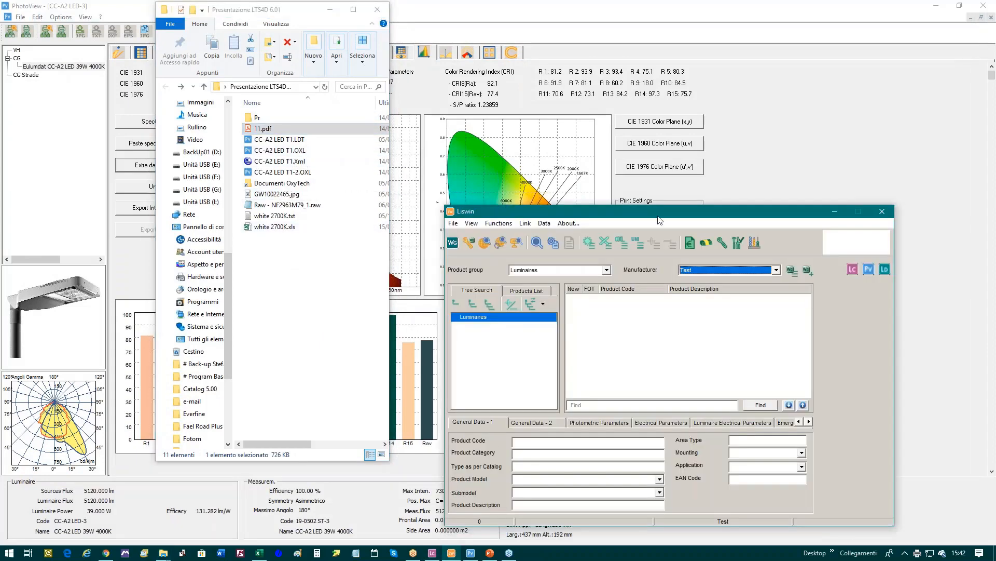
drag(664, 209, 615, 37)
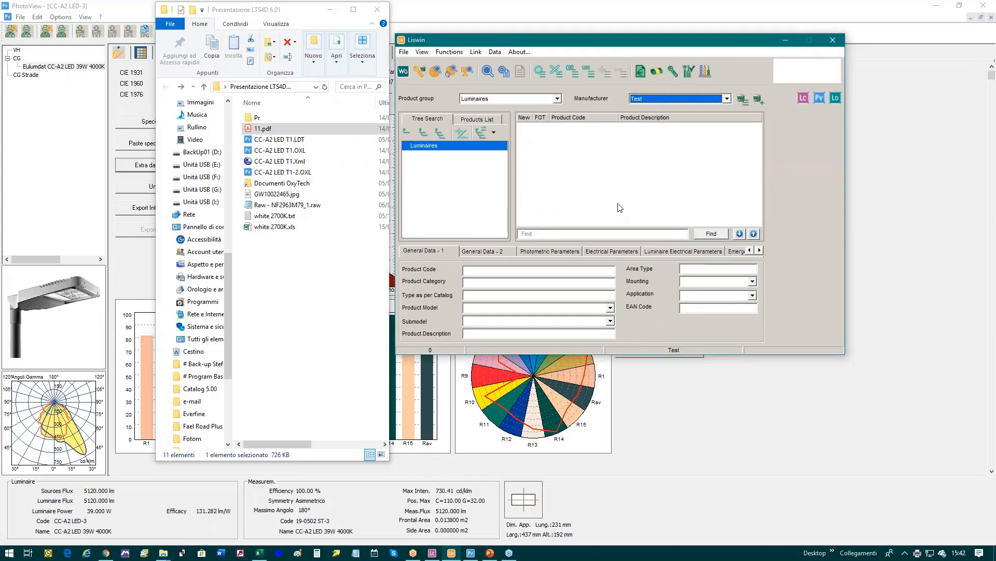
click(280, 150)
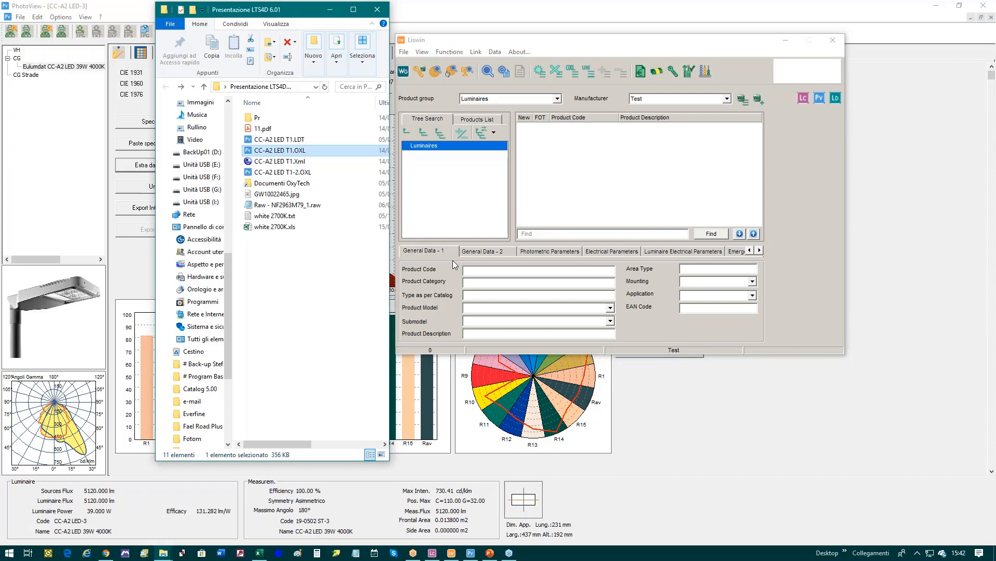
drag(277, 150, 631, 188)
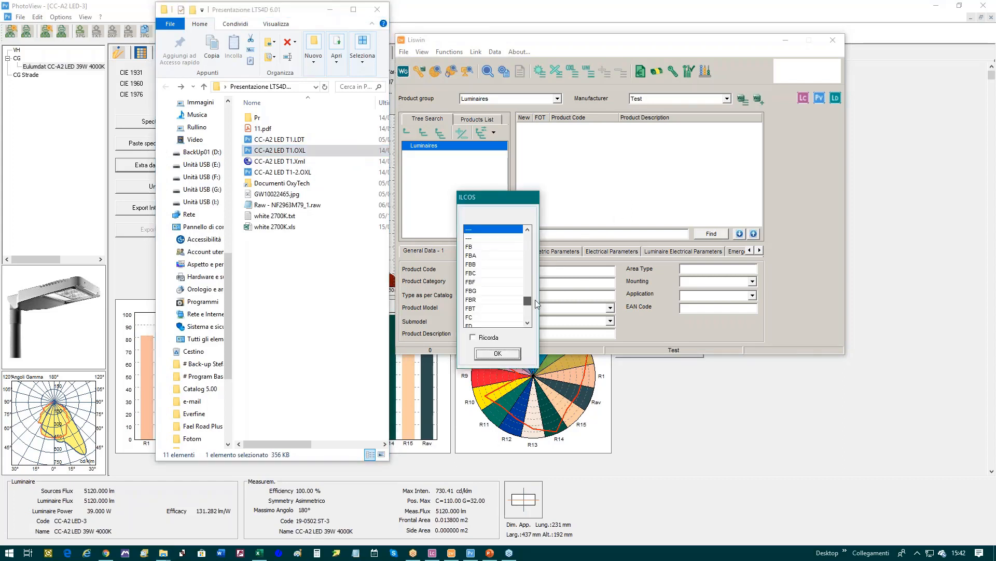
Step: Assign the ILCOS code LED to the imported luminaire's lamp, have the choice remembered, and complete the import
drag(534, 300, 532, 290)
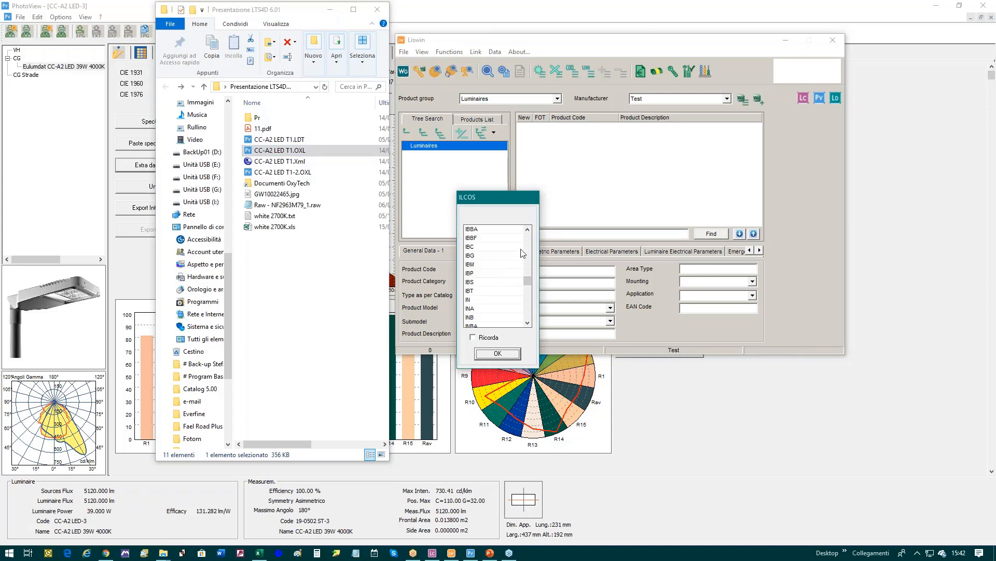
click(528, 310)
click(528, 310)
click(479, 265)
click(493, 338)
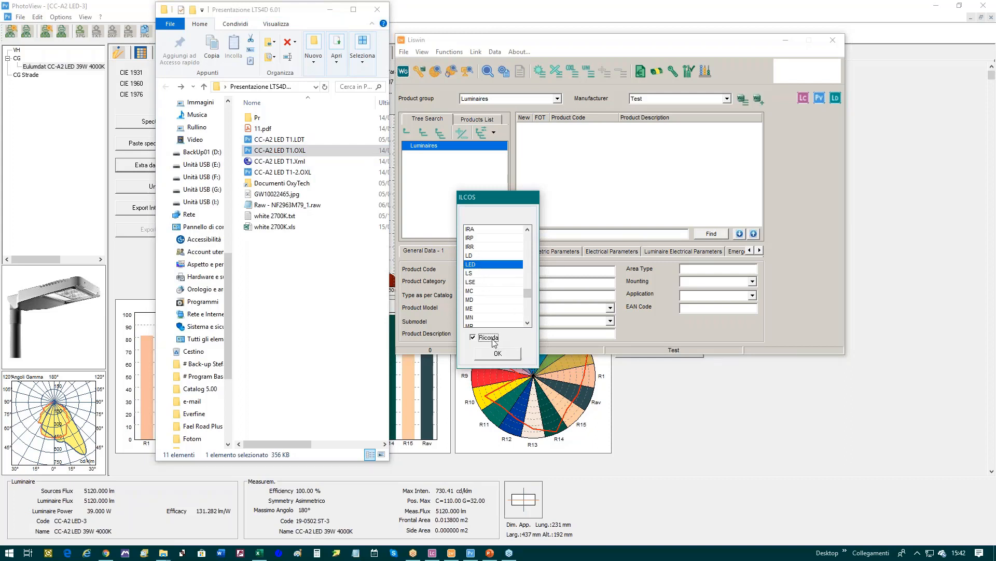
click(505, 357)
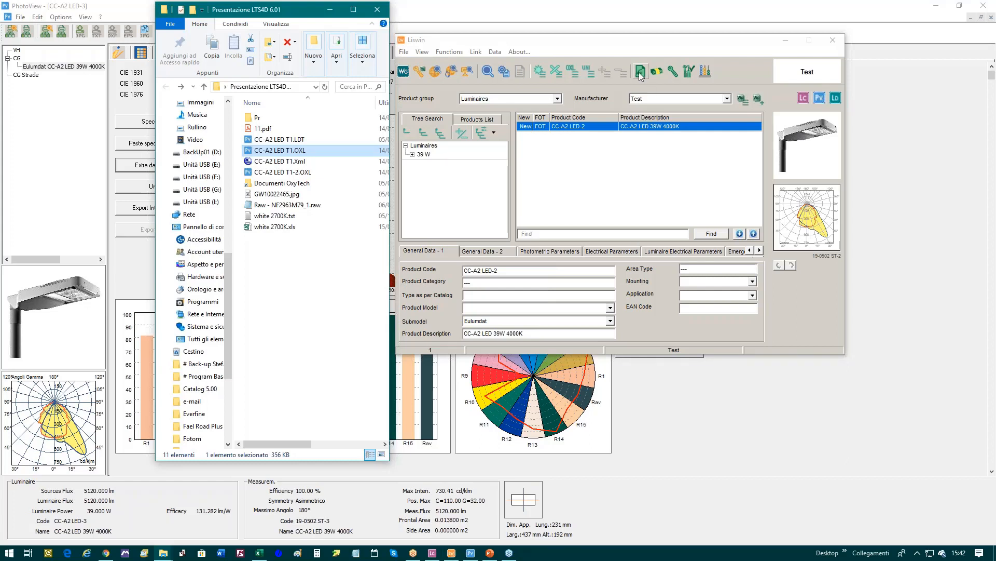
Step: Open the CC-A2 LED-2 luminaire for editing and set its product category to Exteriors - Road Lighting
right_click(644, 126)
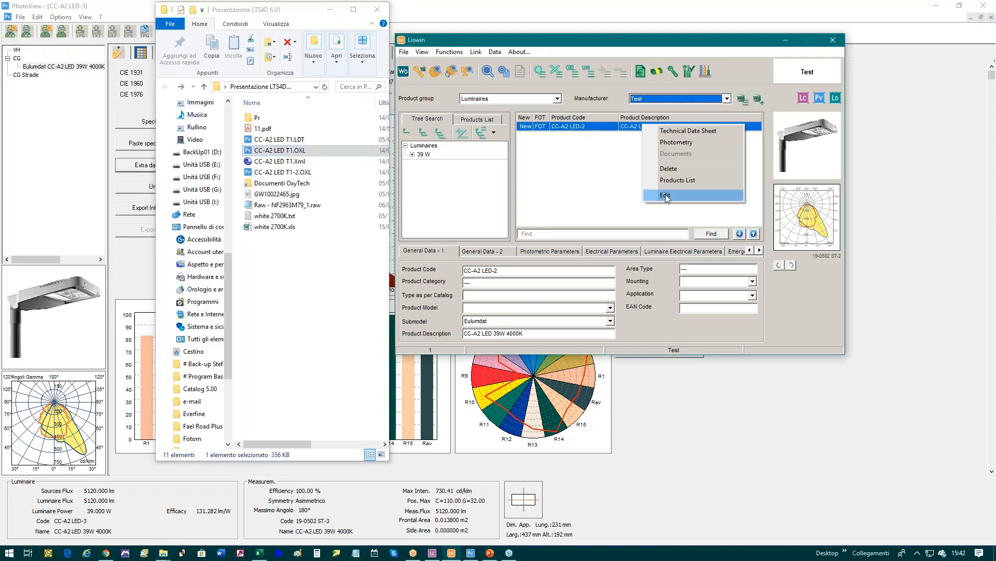
click(666, 194)
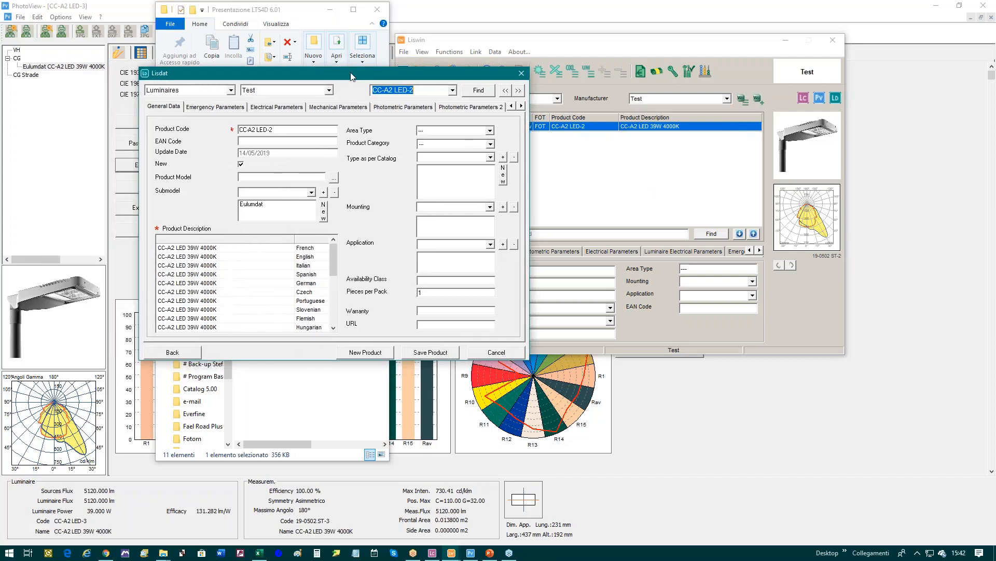
click(490, 144)
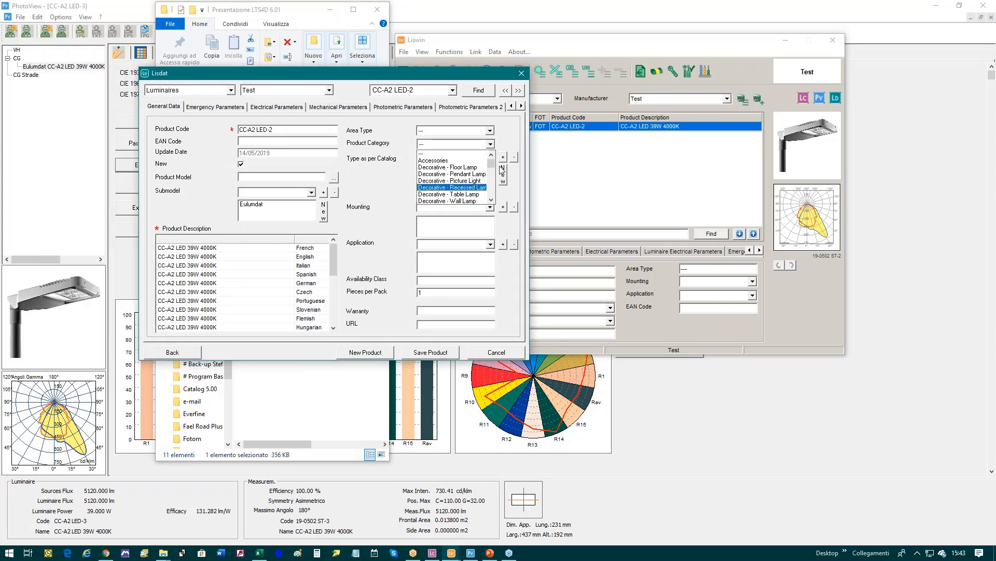
mouse_move(490, 163)
mouse_down()
mouse_move(491, 183)
mouse_move(492, 171)
mouse_up()
click(449, 160)
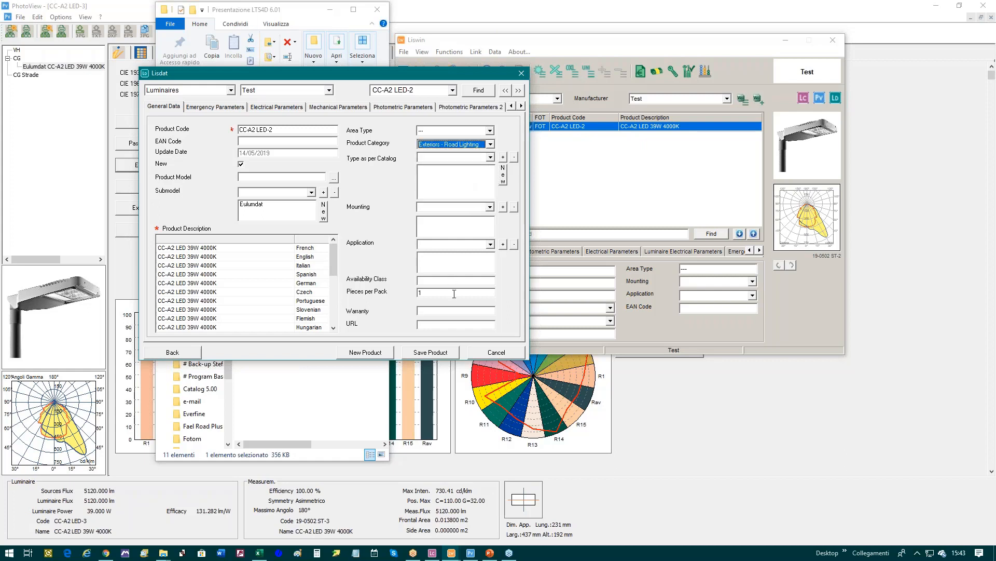
Step: In the electrical parameters, mark the product as an LED luminaire, with source type AC and a total power of 152
click(215, 106)
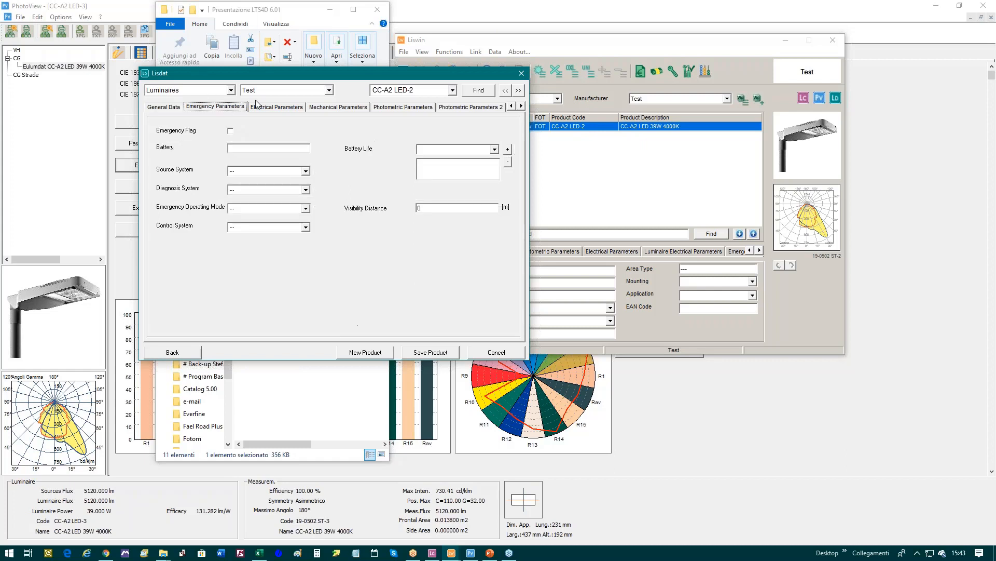
click(276, 106)
click(241, 129)
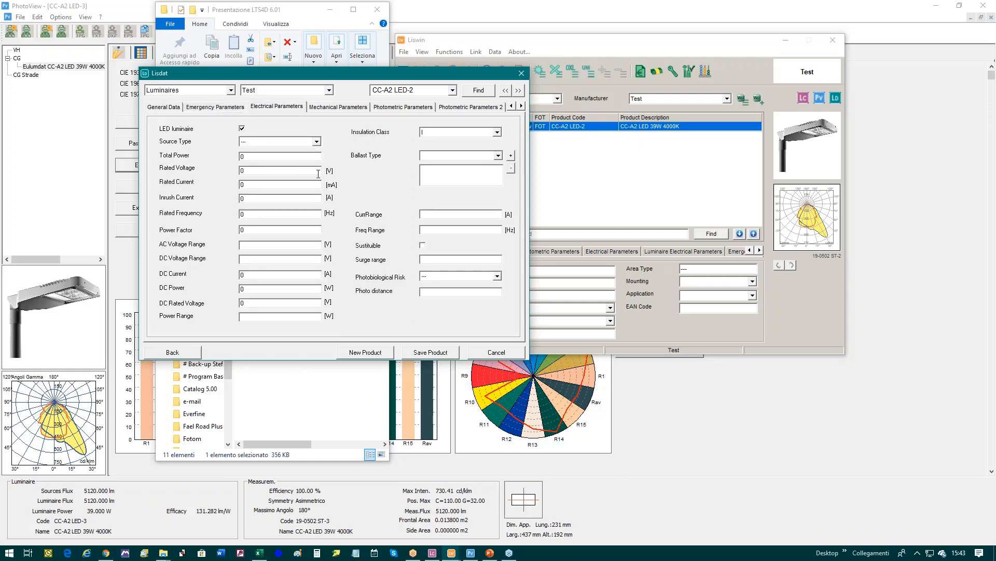
click(316, 141)
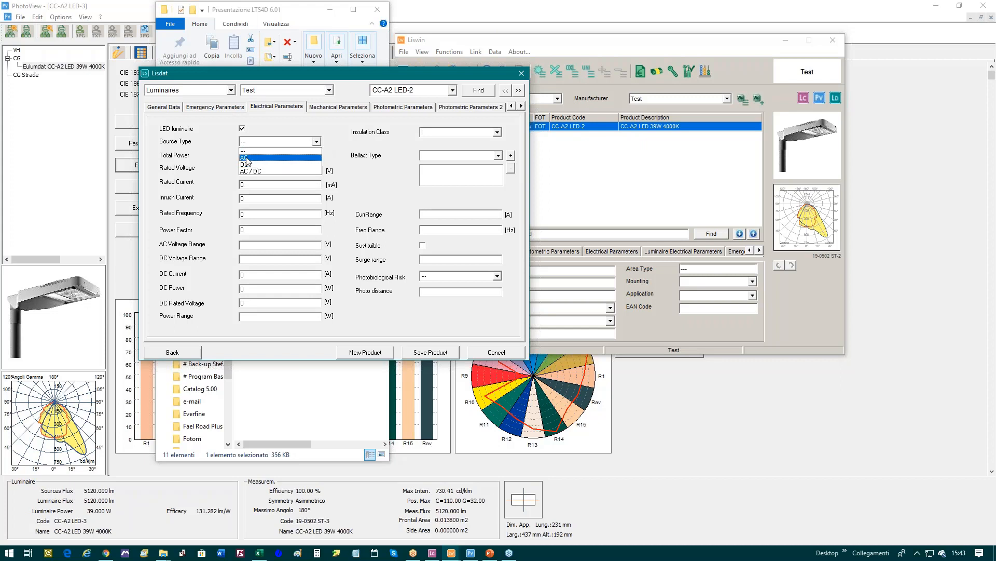
click(275, 156)
double_click(251, 156)
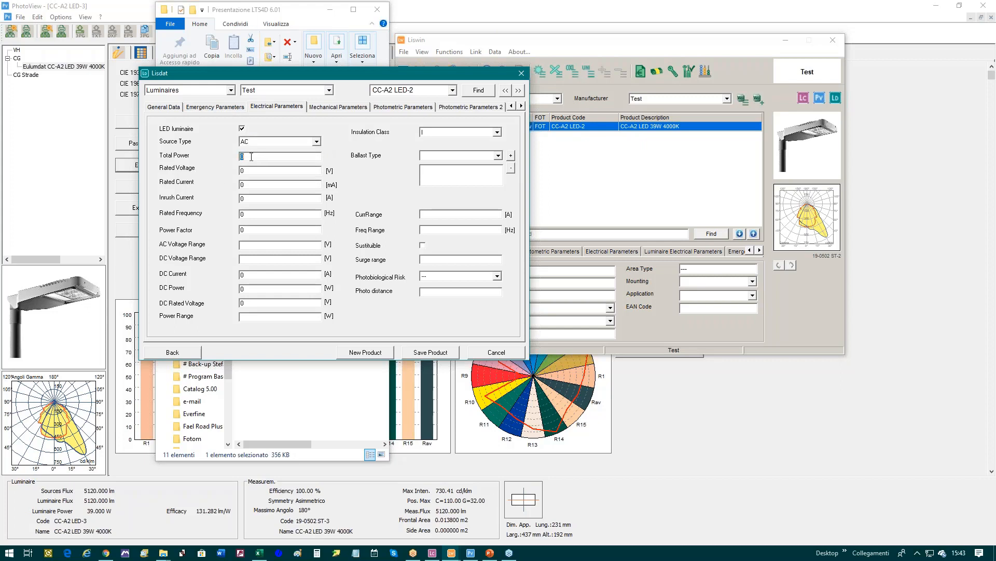
text(152)
Step: Save the edited product and close the Lisdat product editor
click(434, 353)
click(516, 312)
drag(429, 71, 902, 88)
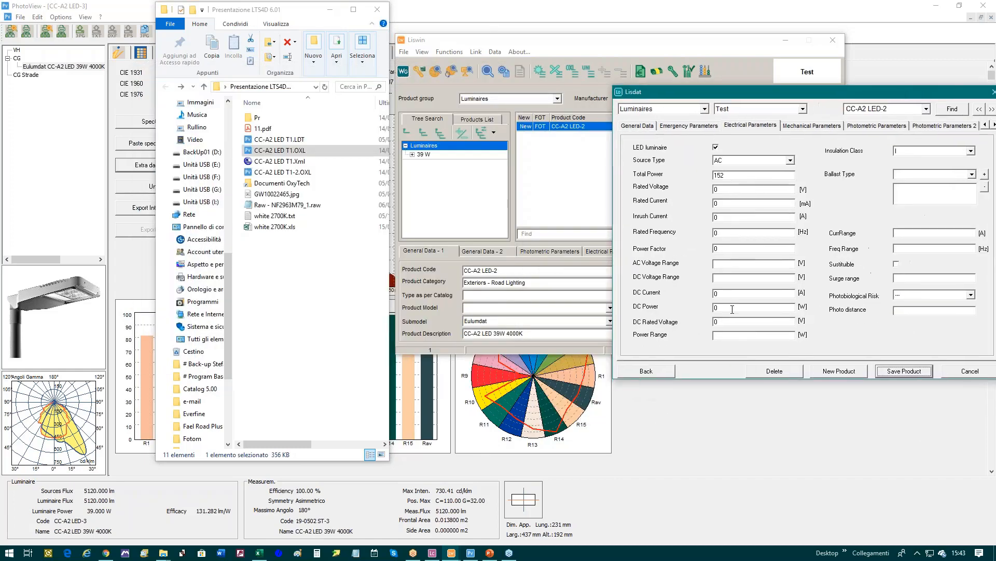
drag(808, 91, 265, 120)
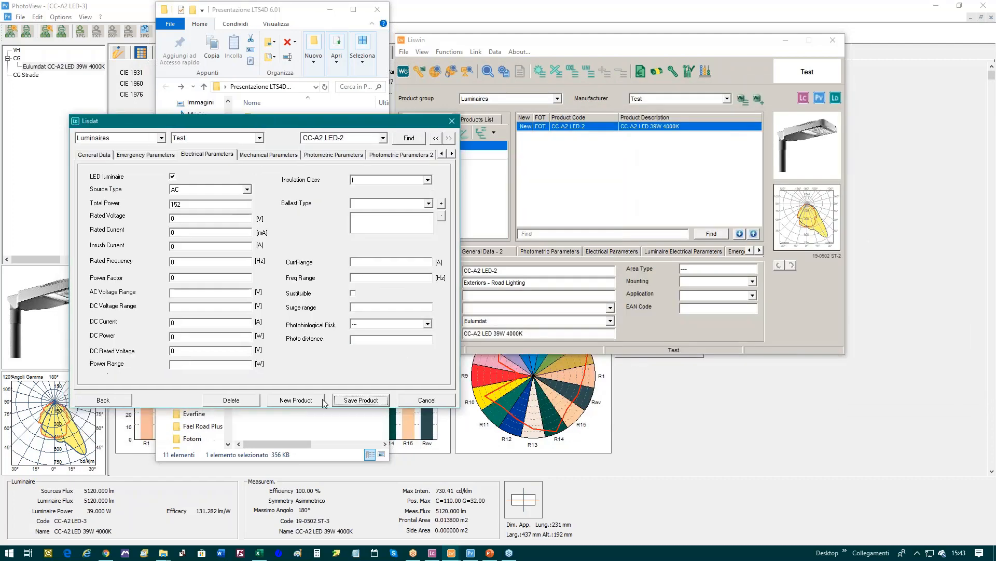
click(429, 405)
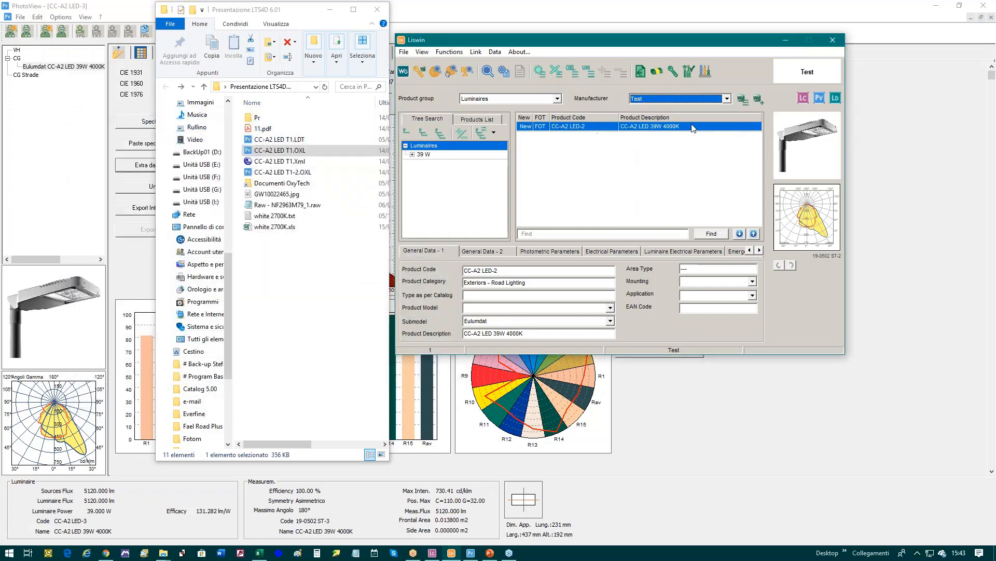
Step: Enable the products list in Liswin and add the CC-A2 LED-2 luminaire to it
click(571, 75)
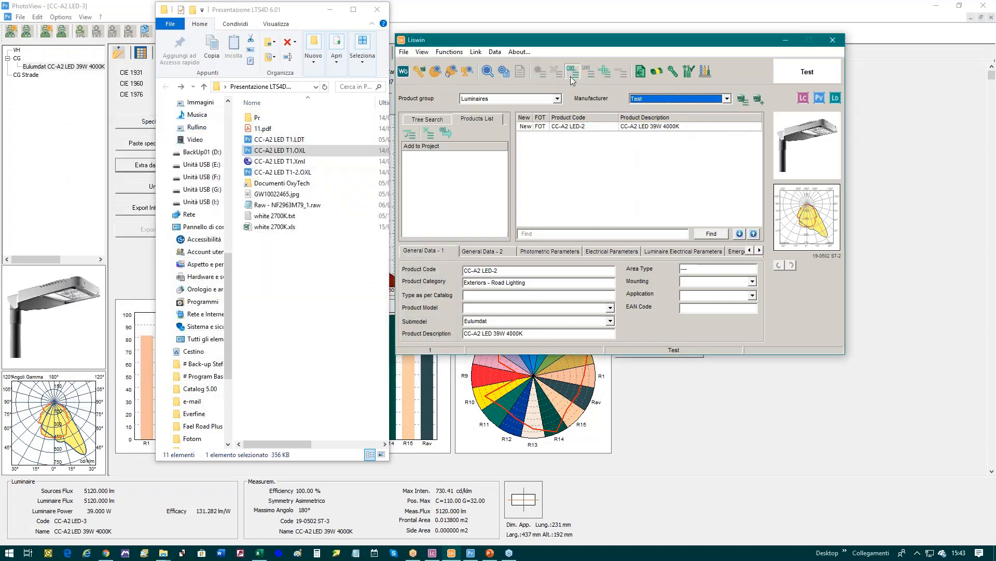
click(626, 127)
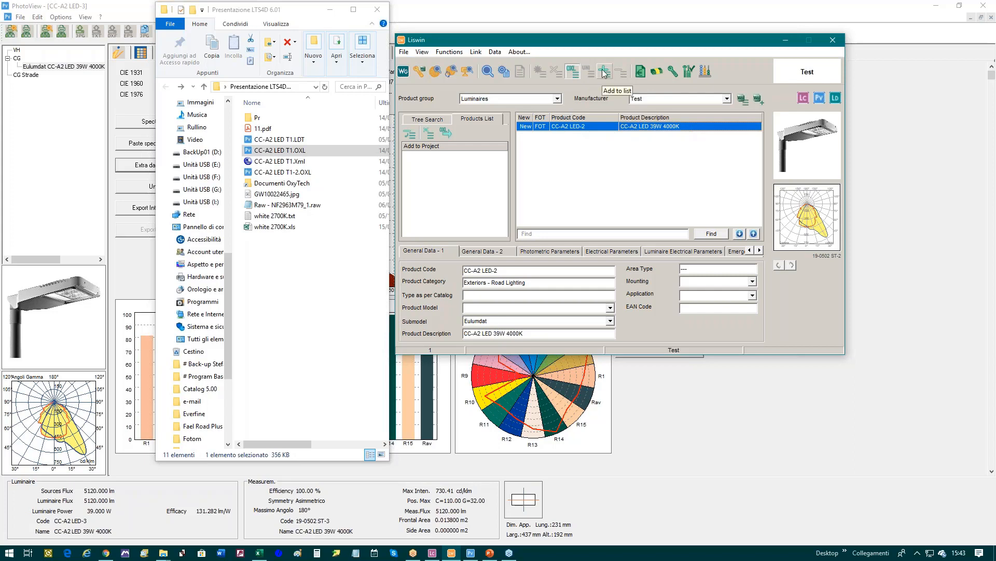
click(428, 134)
click(430, 155)
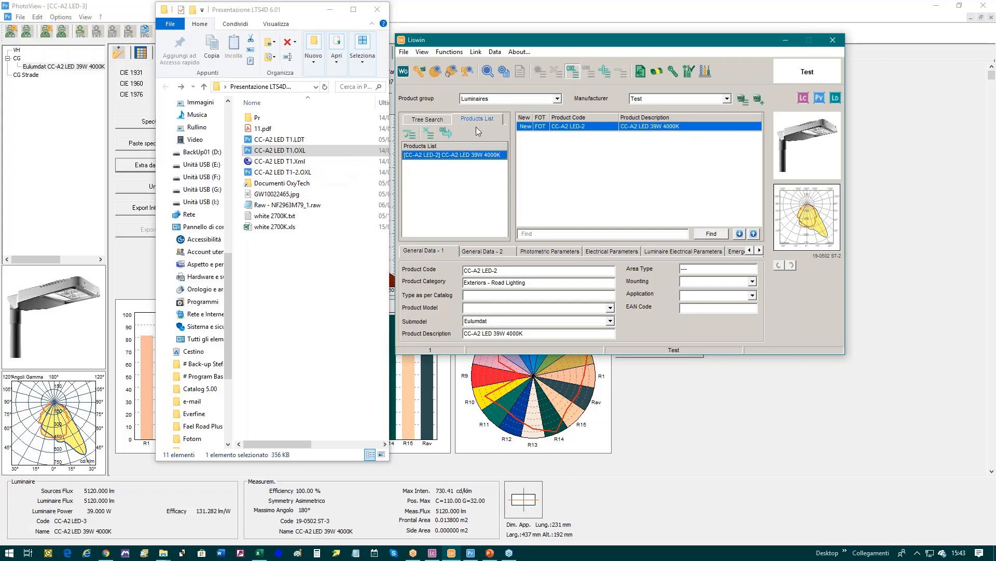
Step: Export the products list to the OxyTech folder inside Documenti
click(445, 133)
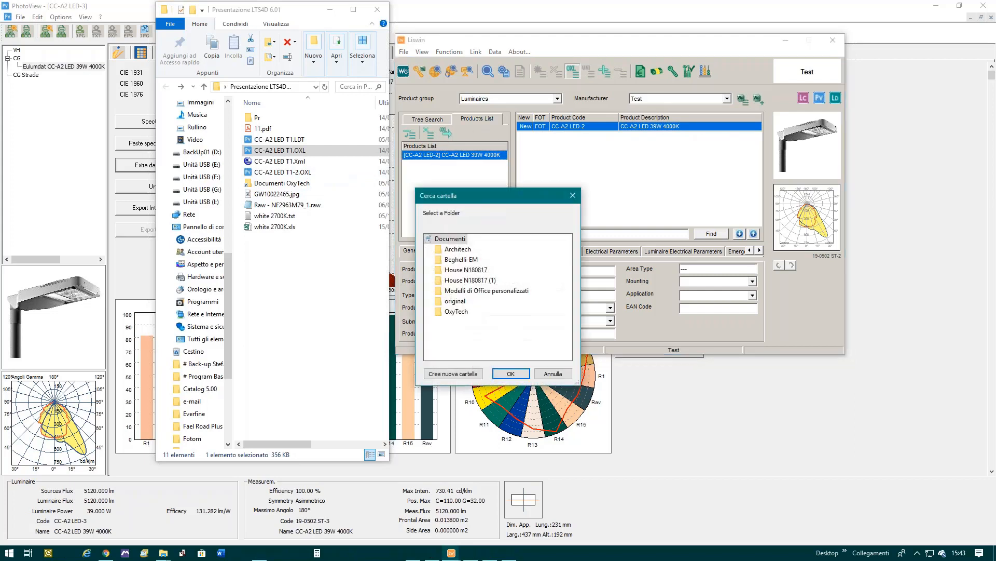
click(447, 313)
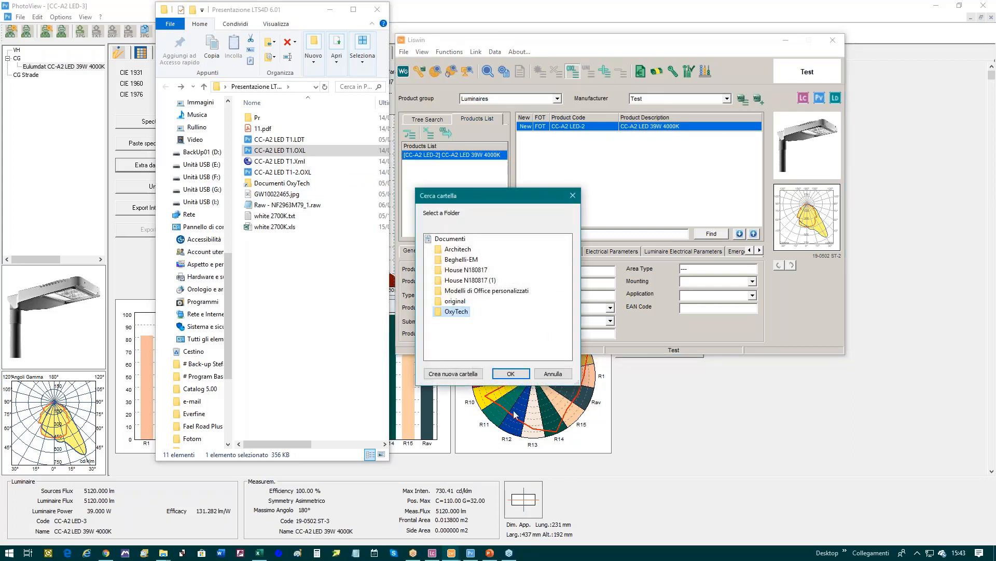
click(511, 374)
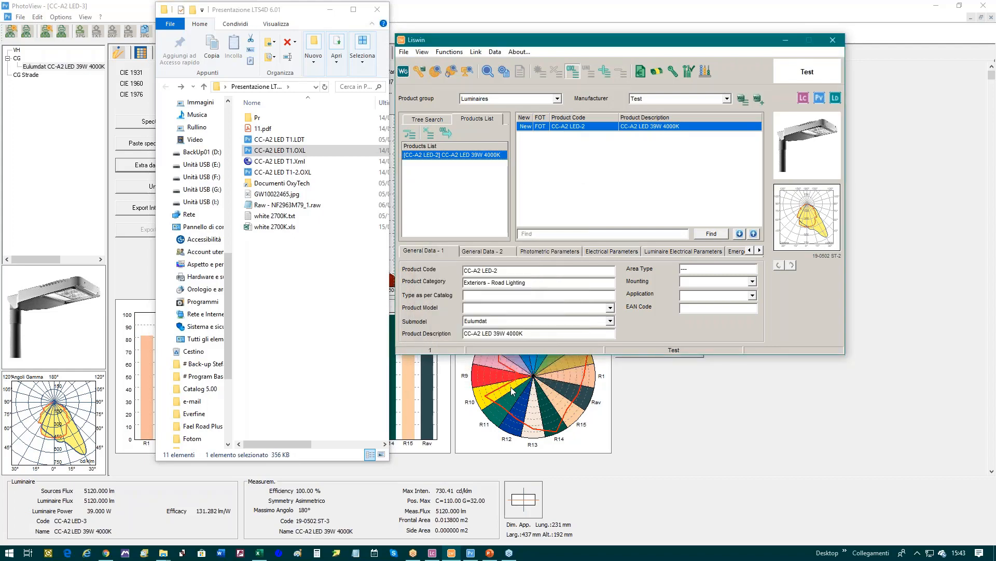
Step: Switch to File Explorer, open Documenti OxyTech, and select the exported file CC-A2 LED-2-19-0502 ST-2.oxl
click(278, 184)
double_click(279, 184)
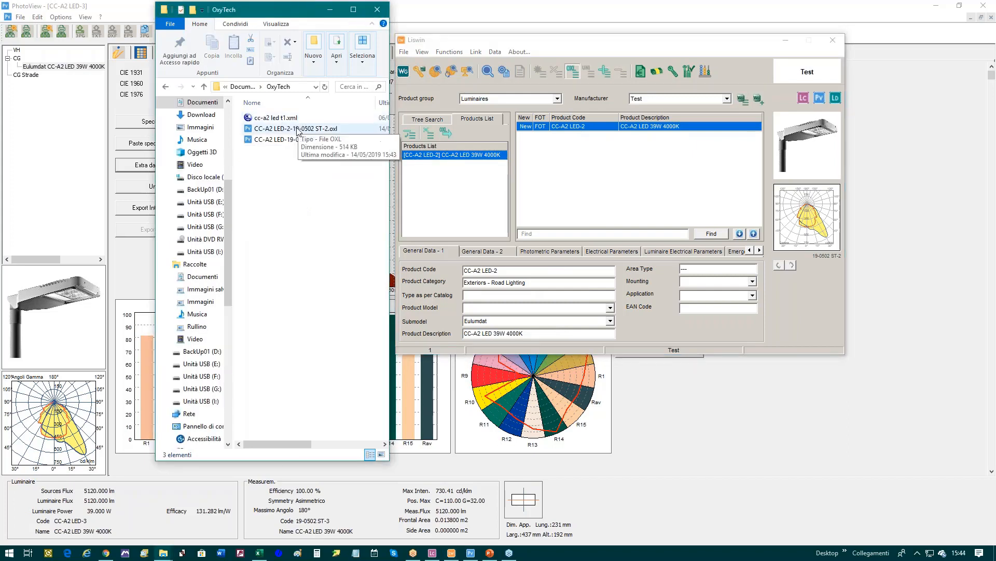
click(322, 129)
mouse_move(291, 443)
mouse_down()
mouse_move(329, 445)
mouse_move(274, 441)
mouse_up()
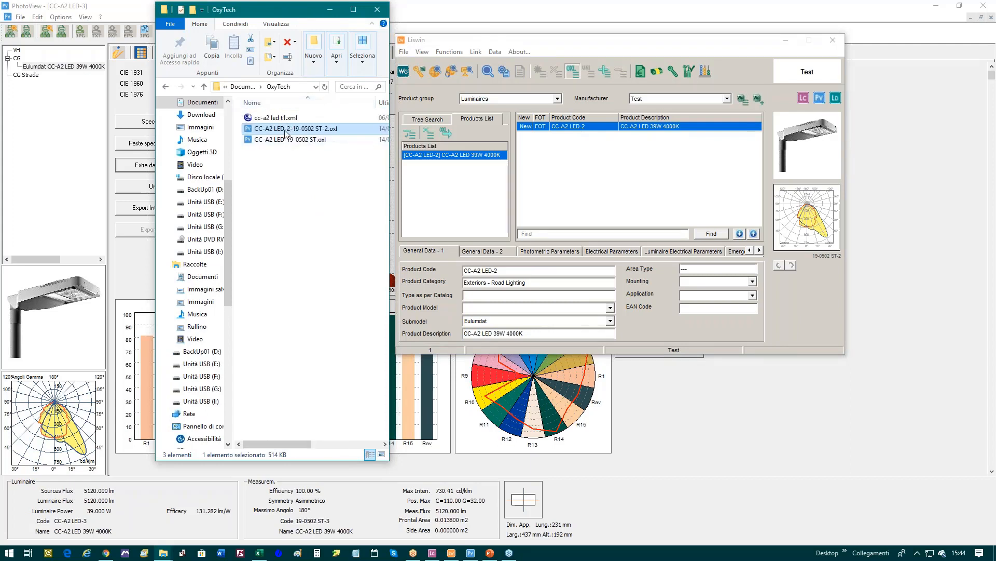